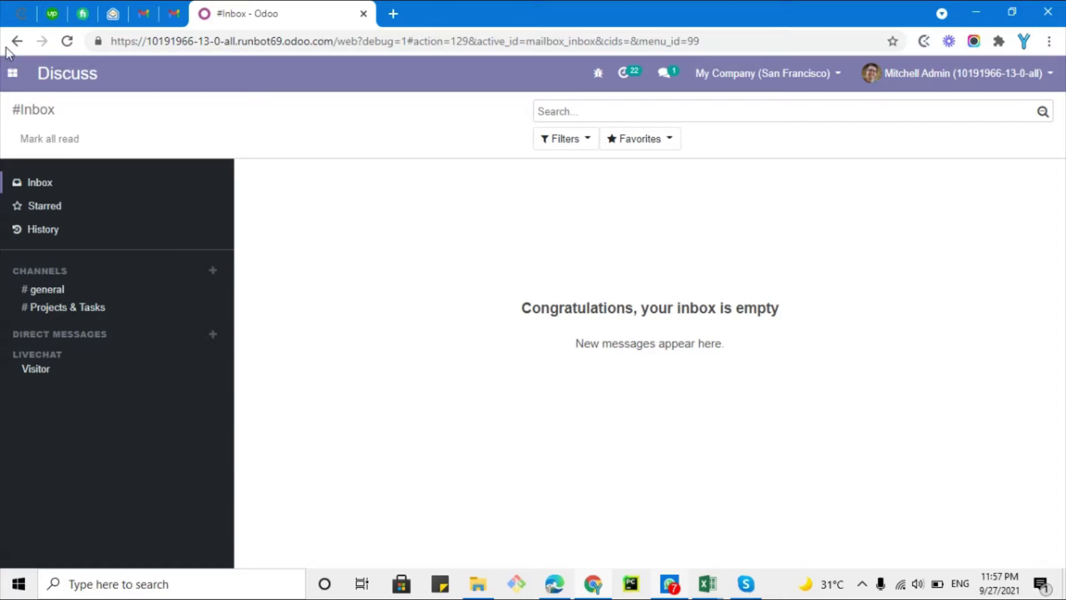
Step: Open the Settings application and dismiss the error message about the running cron task
click(13, 73)
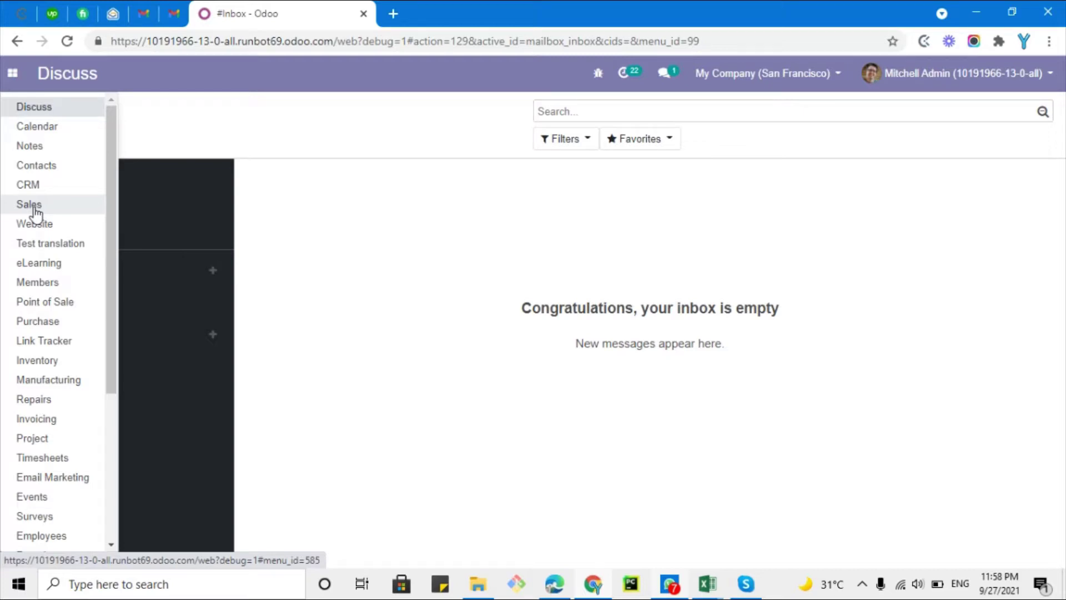
scroll(34, 233, down, 5)
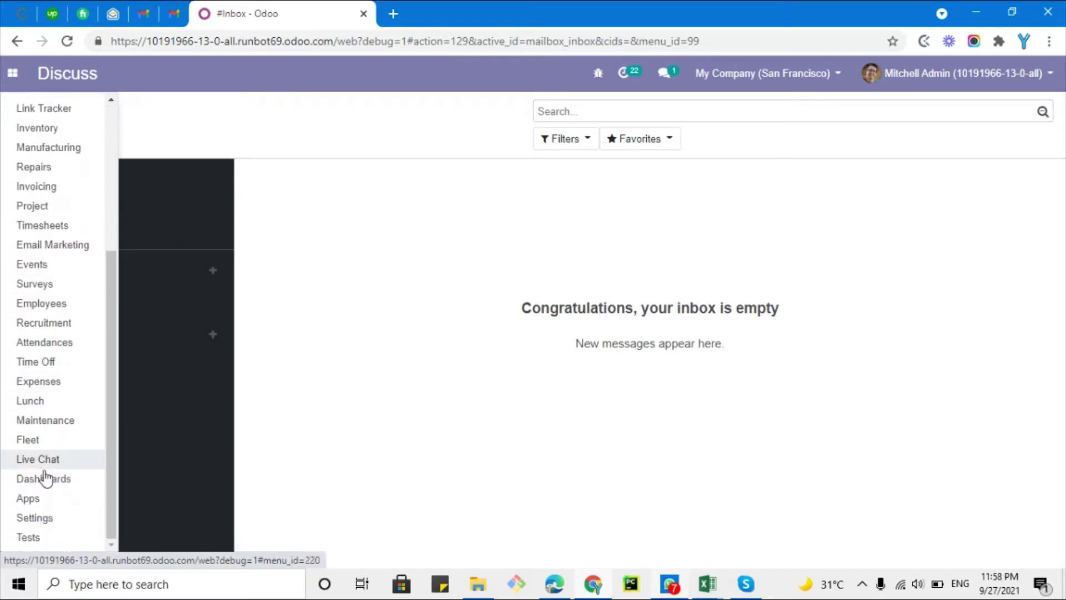
click(49, 528)
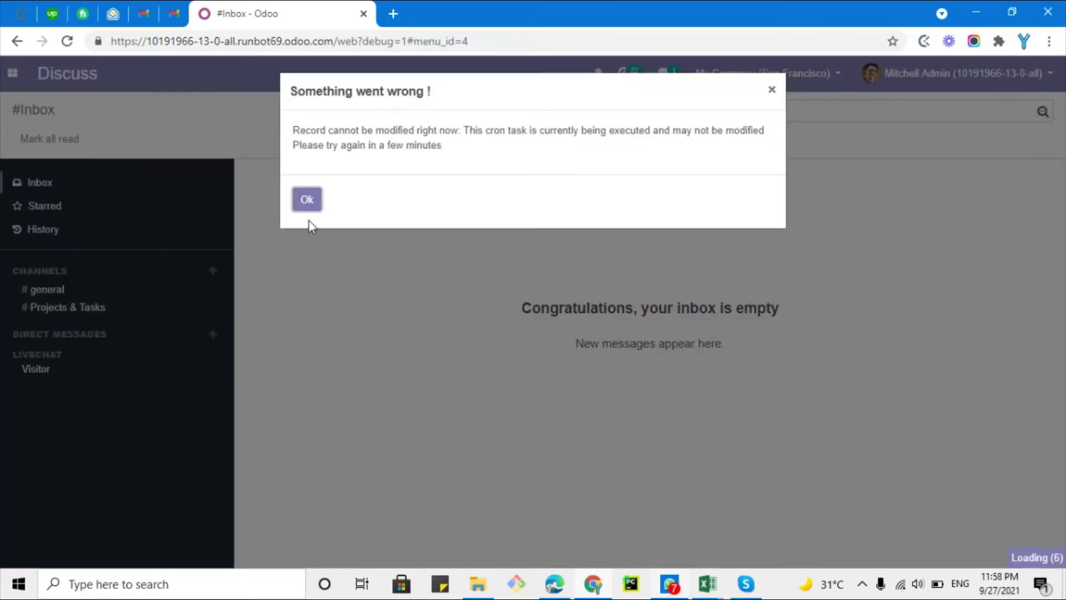
click(307, 207)
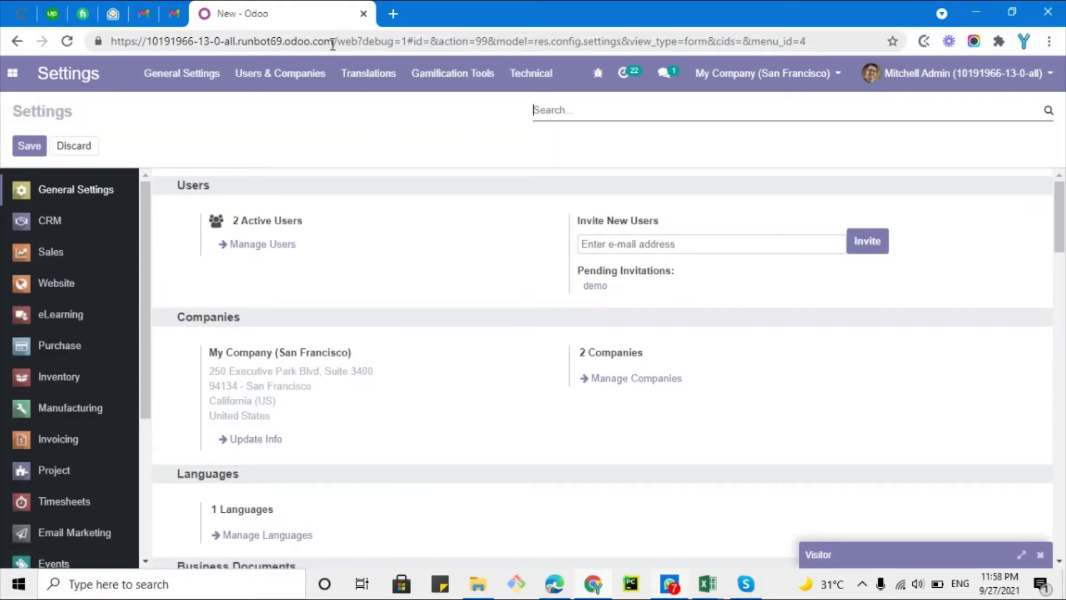
Step: Highlight the ?debug=1 parameter in the page address and open the technical list of Automated Actions
click(361, 41)
drag(360, 42, 409, 45)
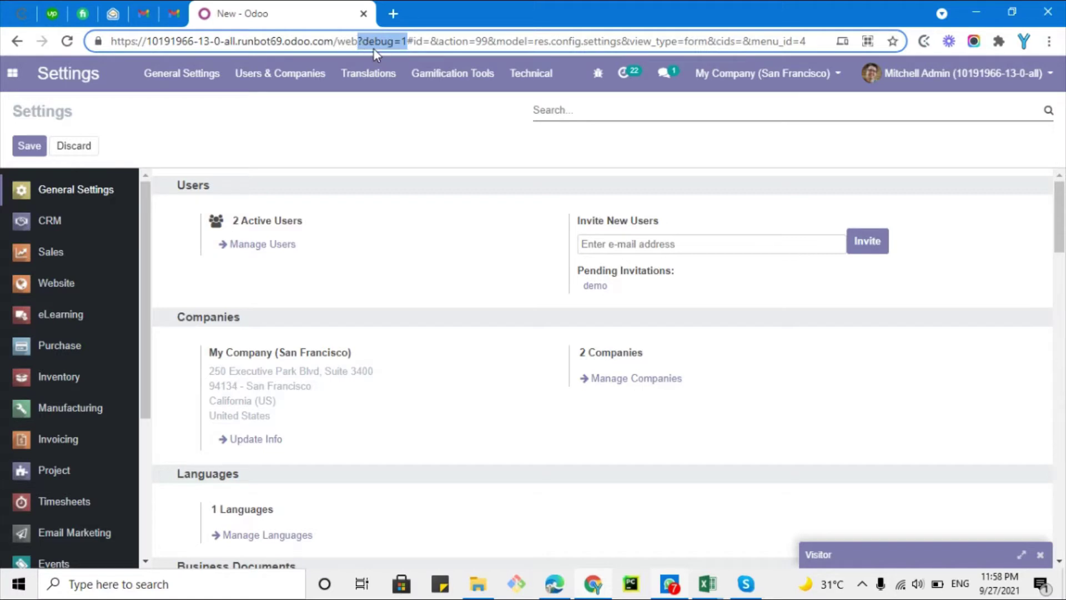
click(549, 80)
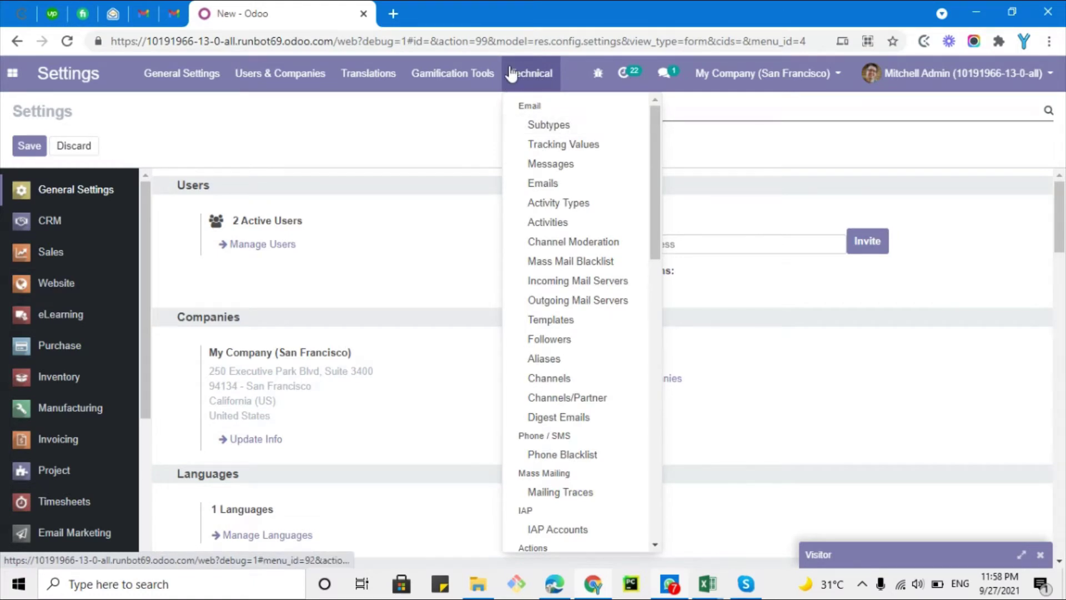
scroll(553, 314, down, 10)
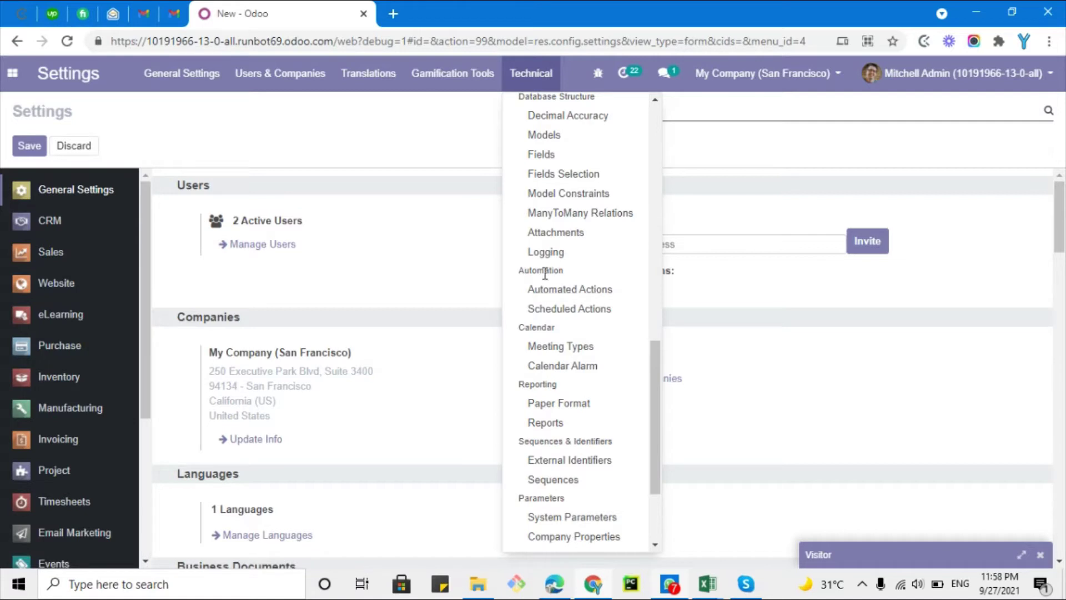
click(549, 293)
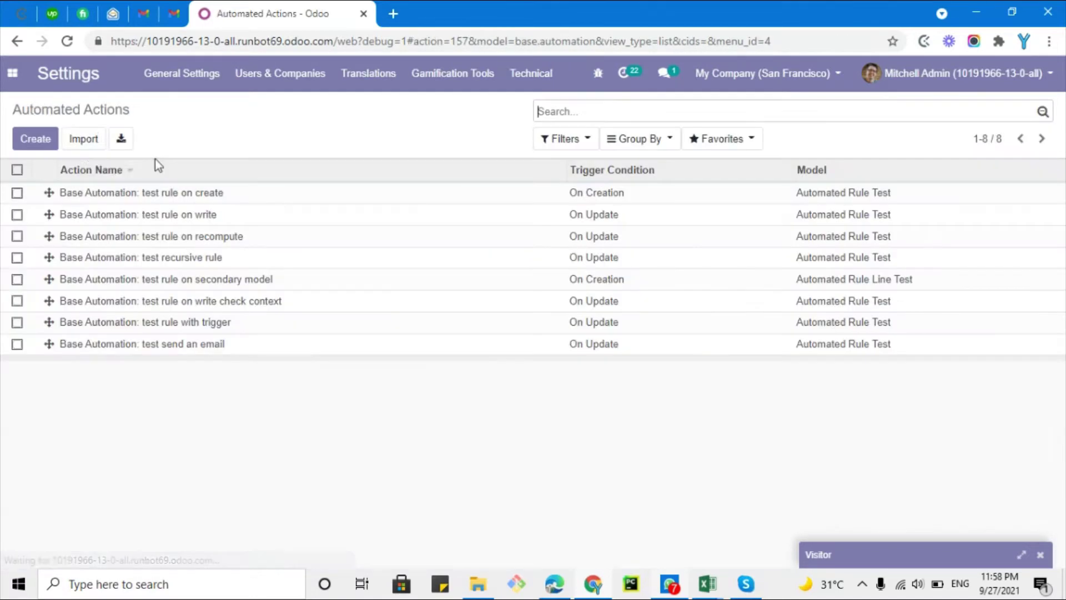
Step: Create a new automated action named "Prevent Duplicate Products"
click(30, 144)
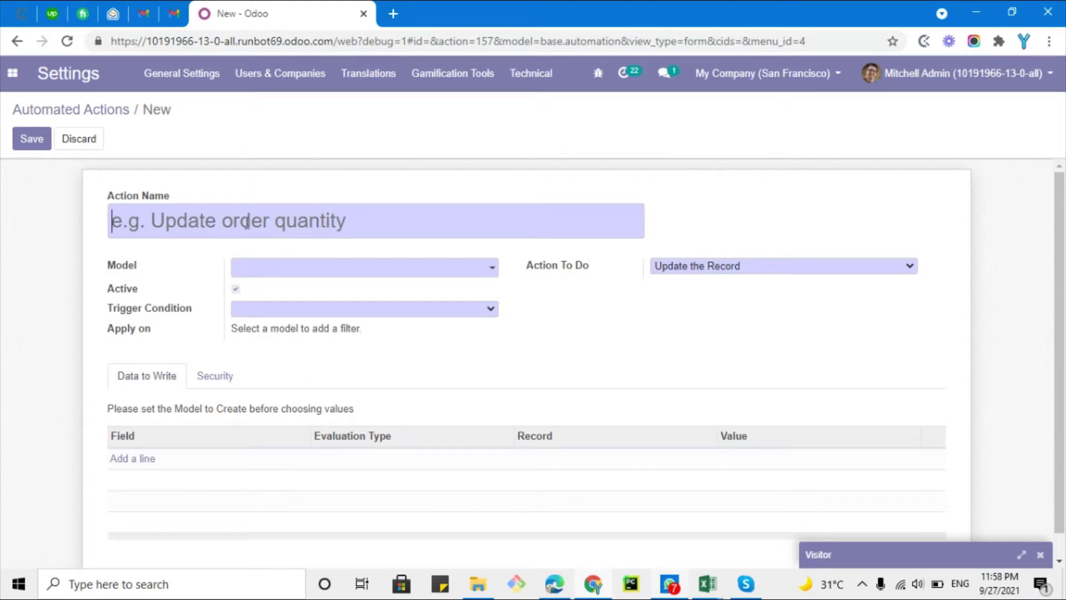
text(Preve)
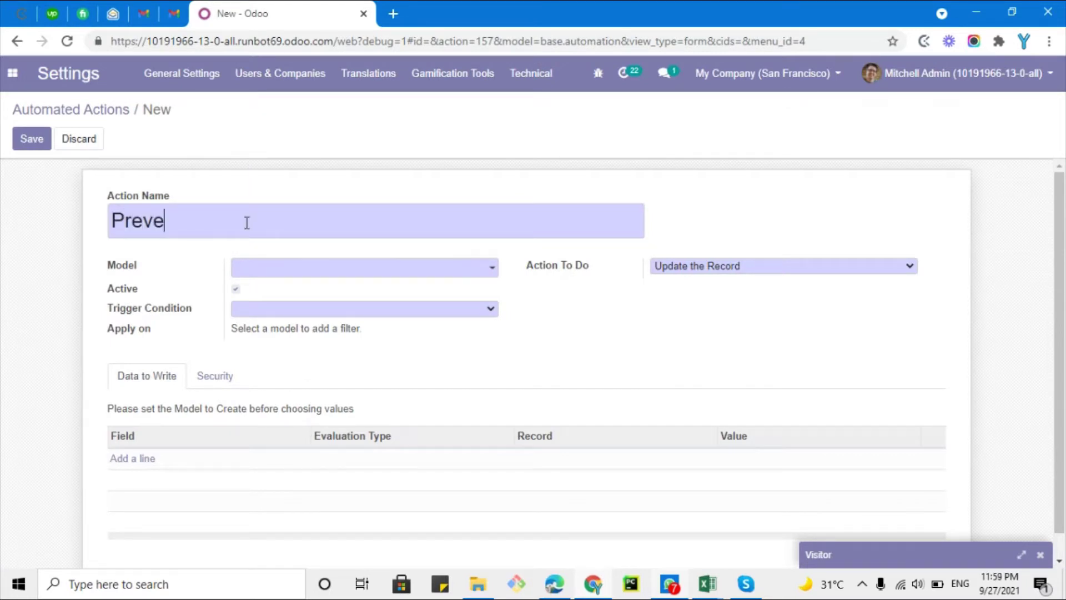
text(nt Dupl)
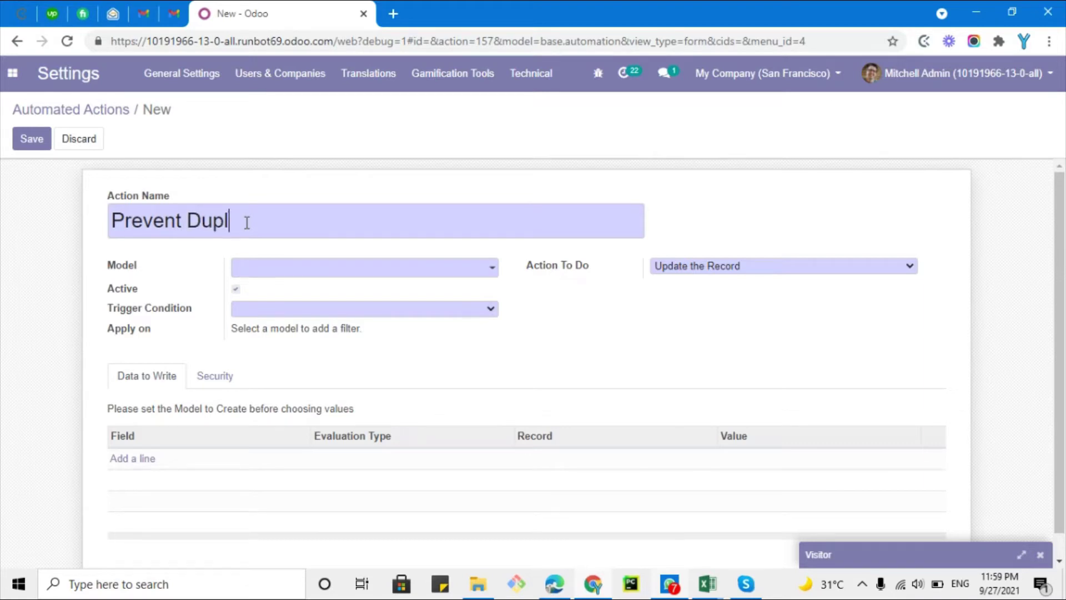
text(icate Products)
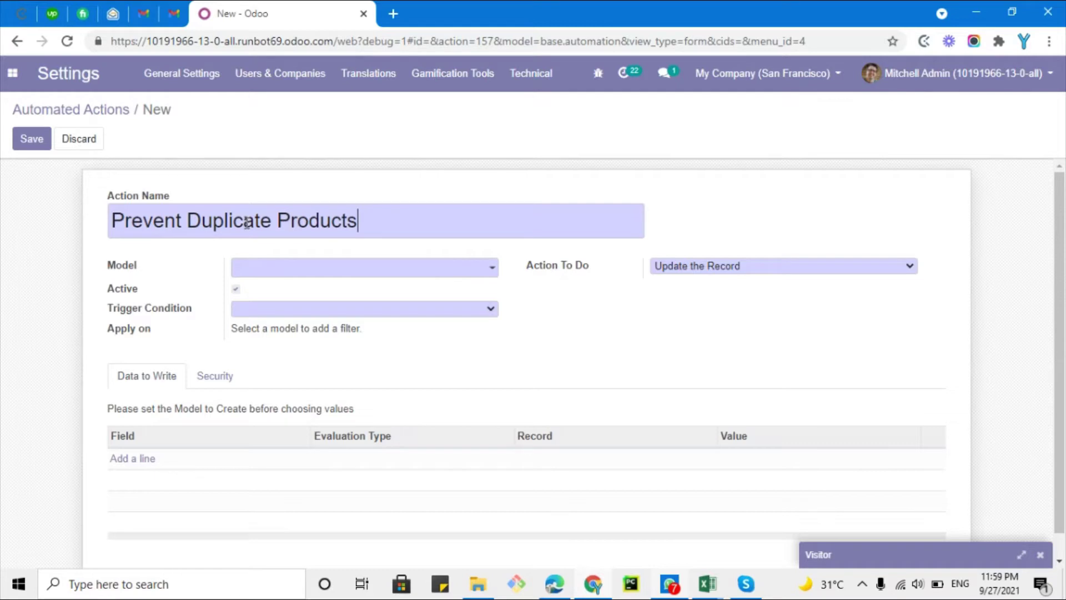
Step: Search for "product" and set the automated action's model to Product
click(298, 268)
text(p)
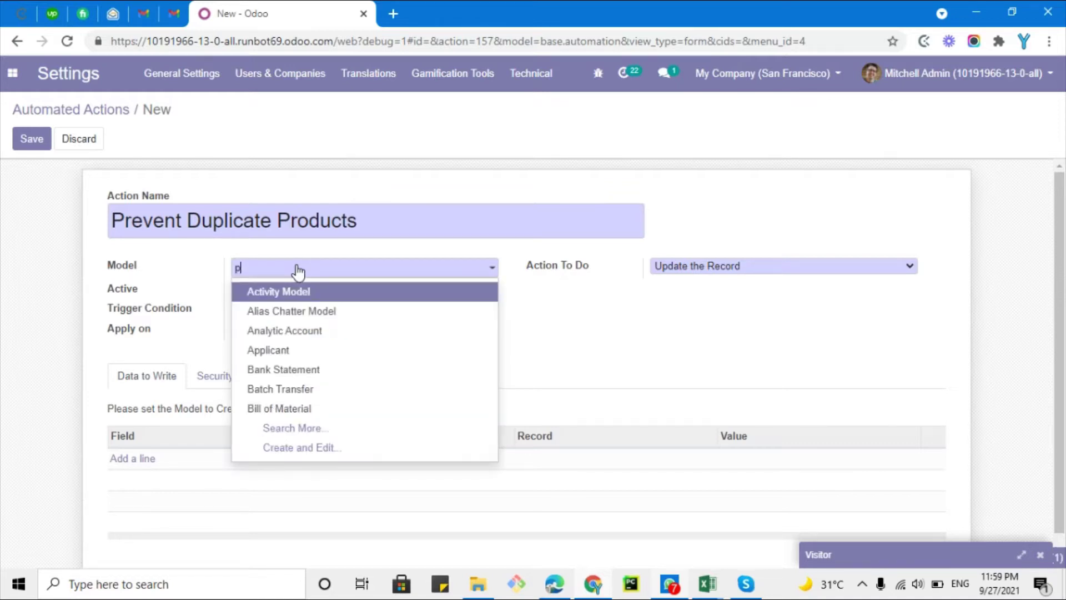
text(roduct)
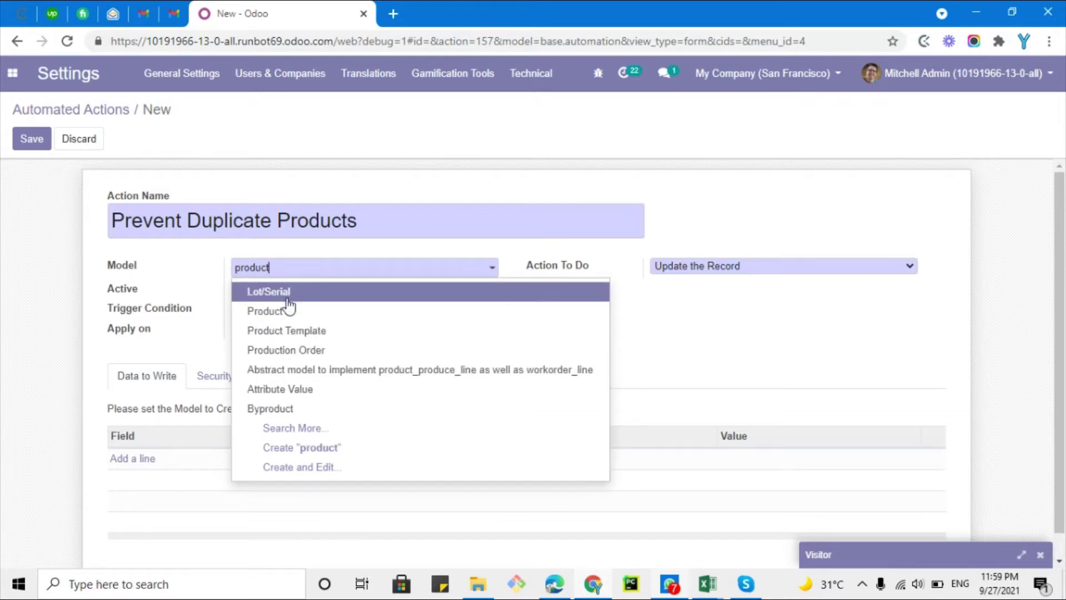
click(288, 311)
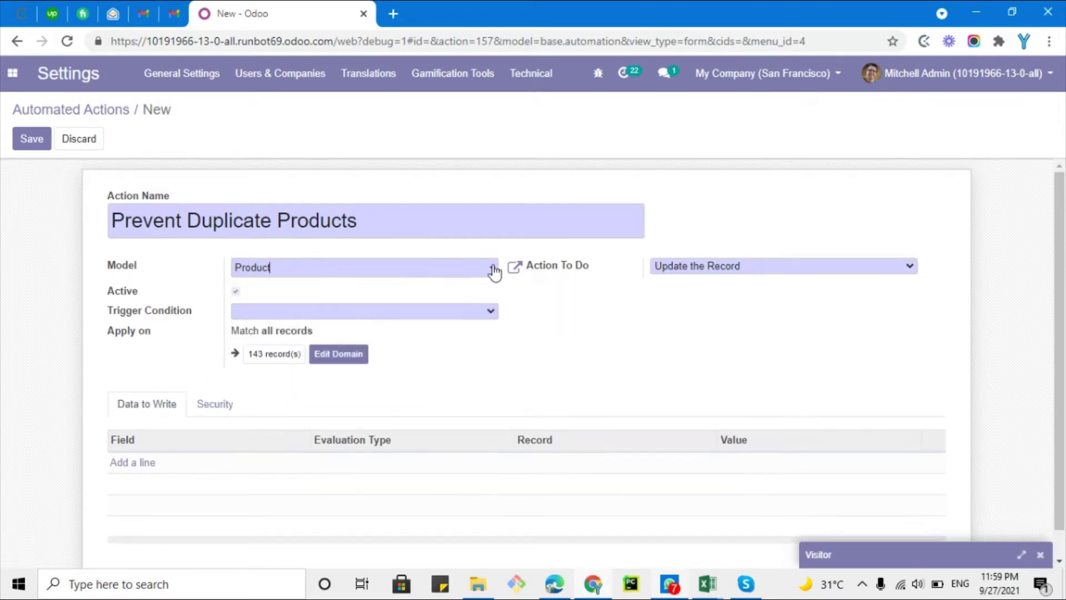
Step: Inspect the Product model's description and technical name in its record, leaving the record unchanged
click(515, 269)
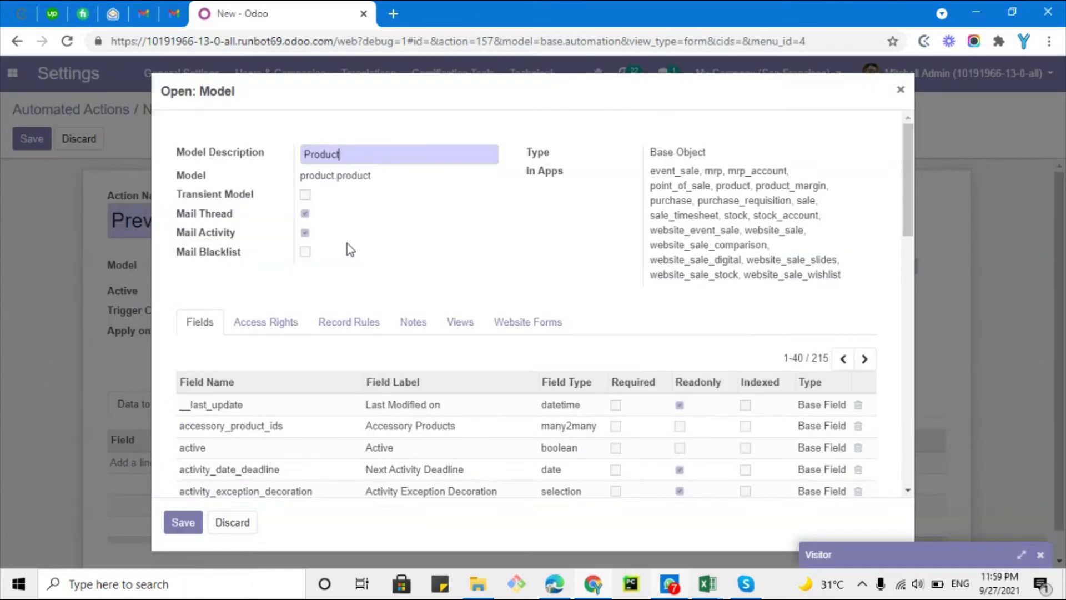
drag(349, 153, 284, 153)
drag(371, 183, 297, 175)
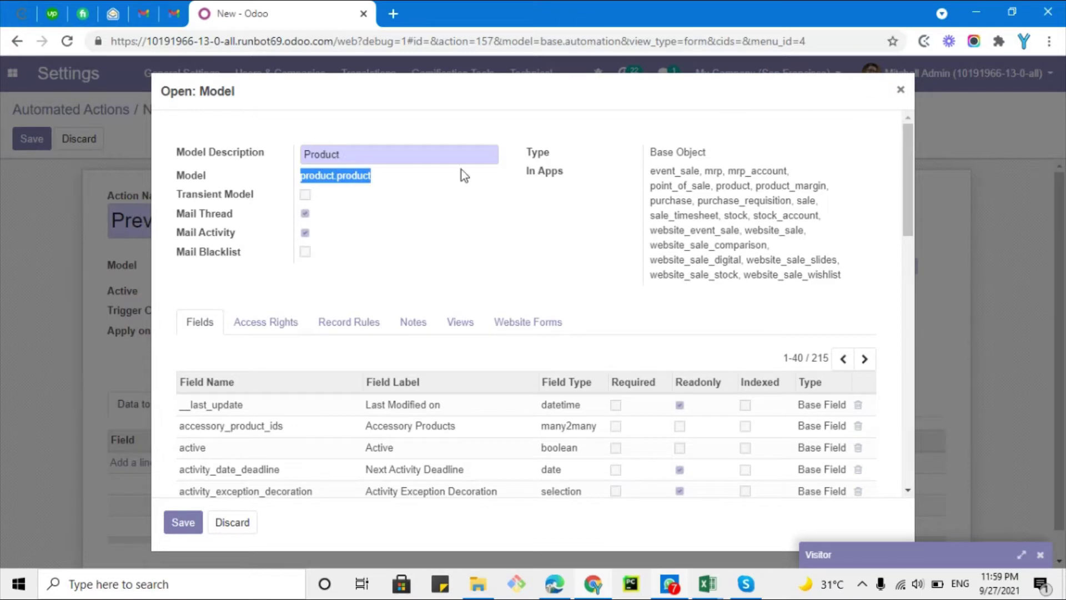
click(900, 89)
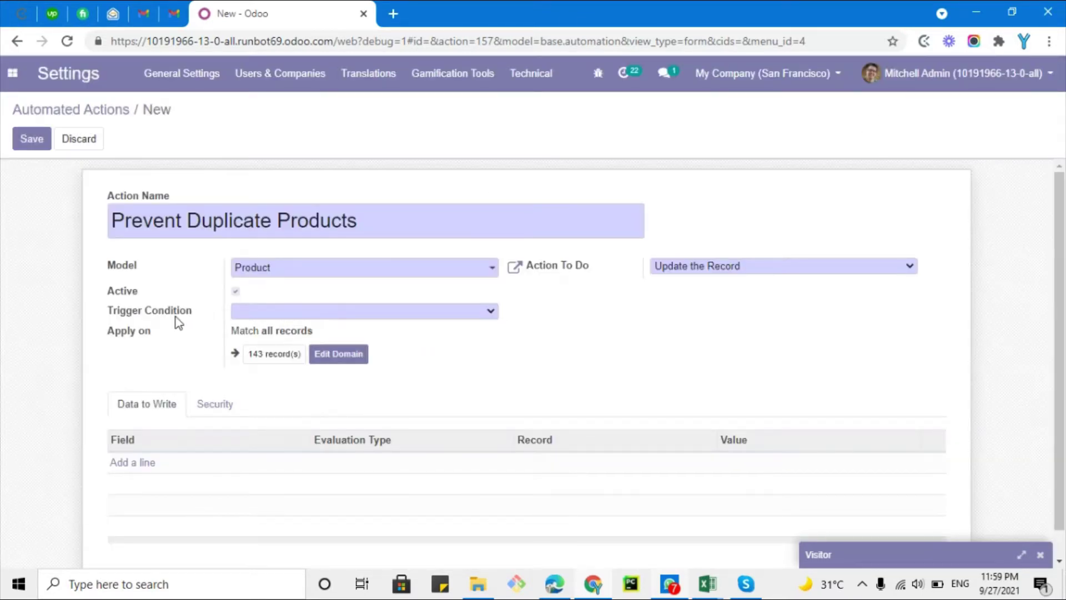
Step: Set the automated action's trigger condition to On Creation
click(288, 311)
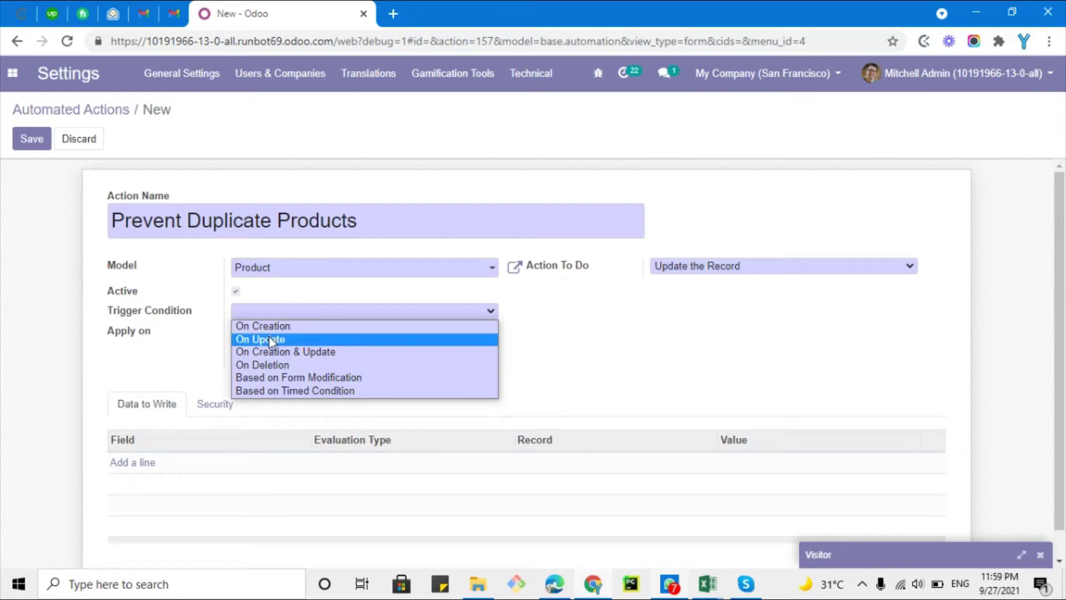
click(272, 328)
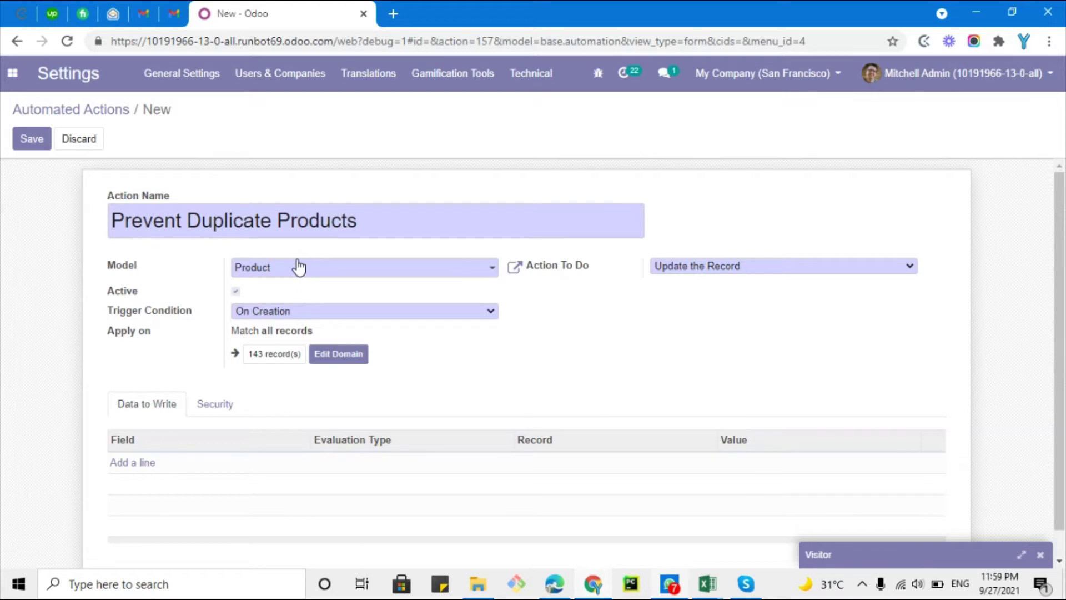
Step: Add a filter rule to the automated action's domain and set its field to Internal Reference
click(332, 354)
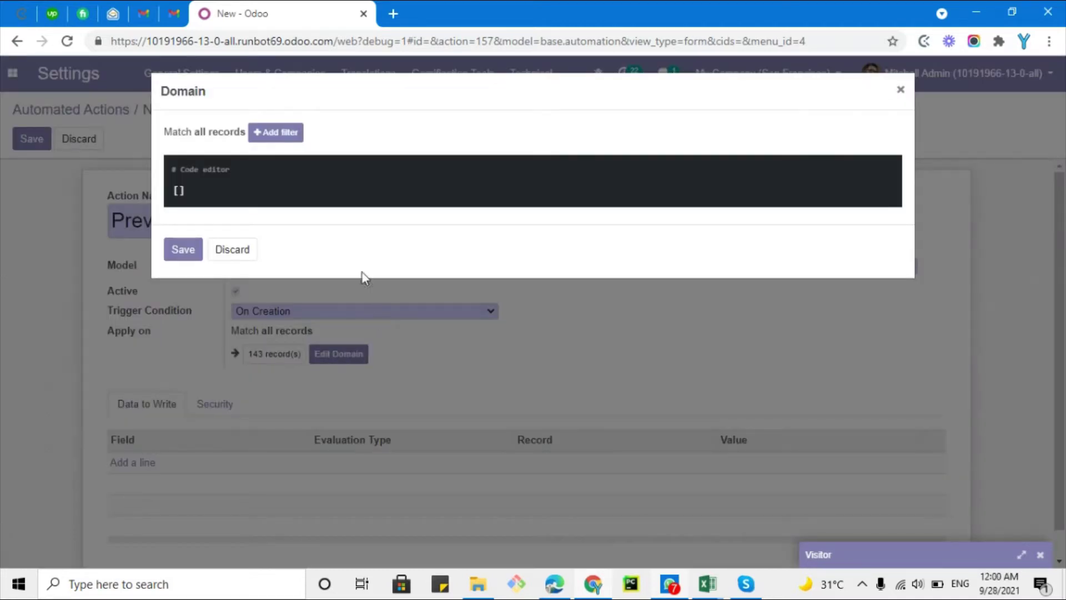
click(277, 132)
click(216, 155)
scroll(239, 297, down, 5)
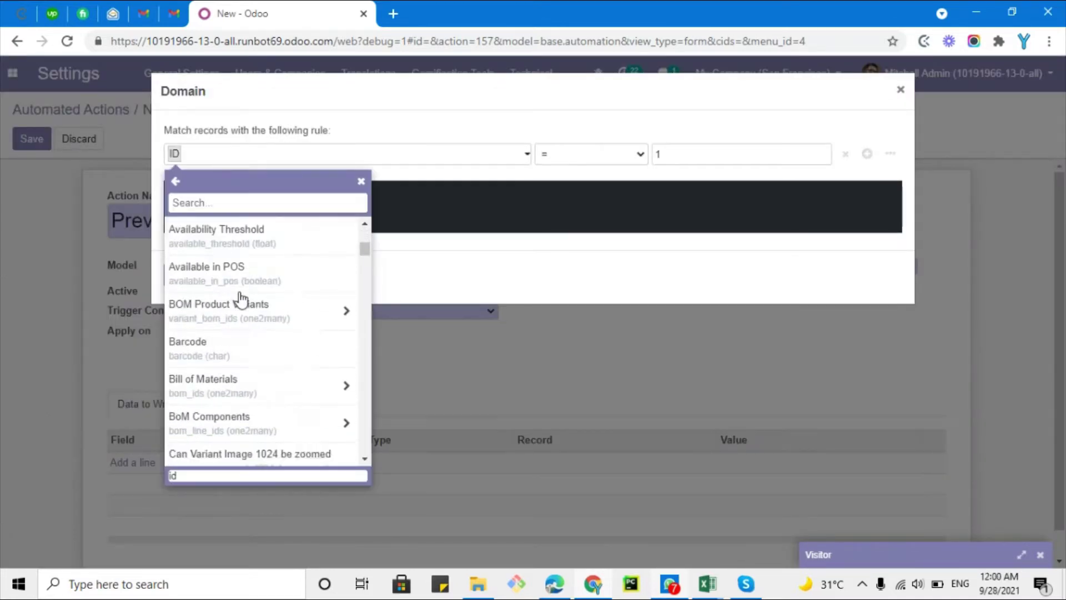
scroll(241, 298, down, 15)
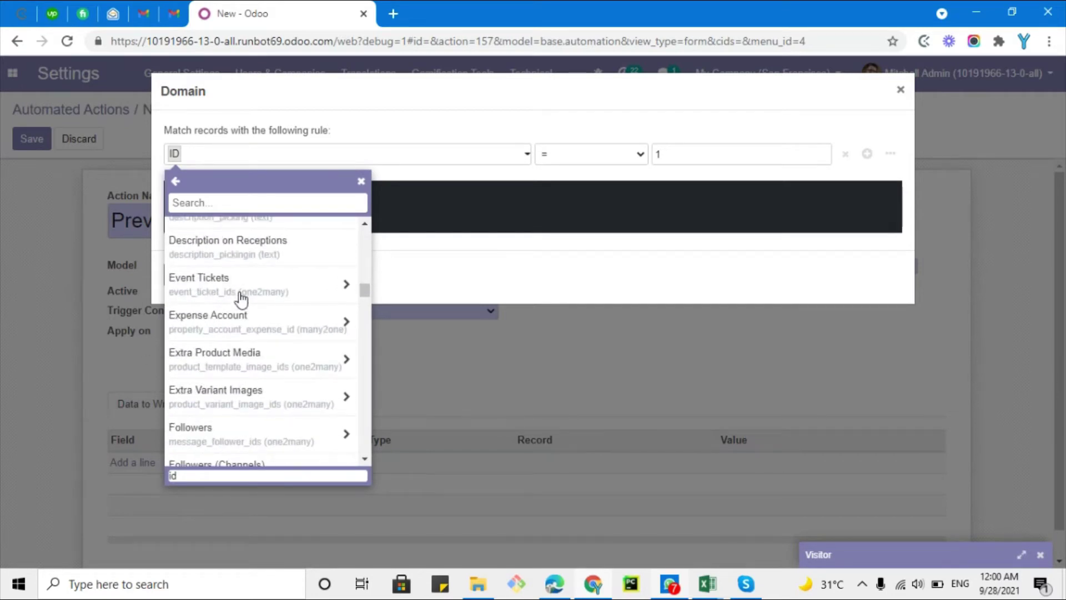
scroll(241, 299, down, 5)
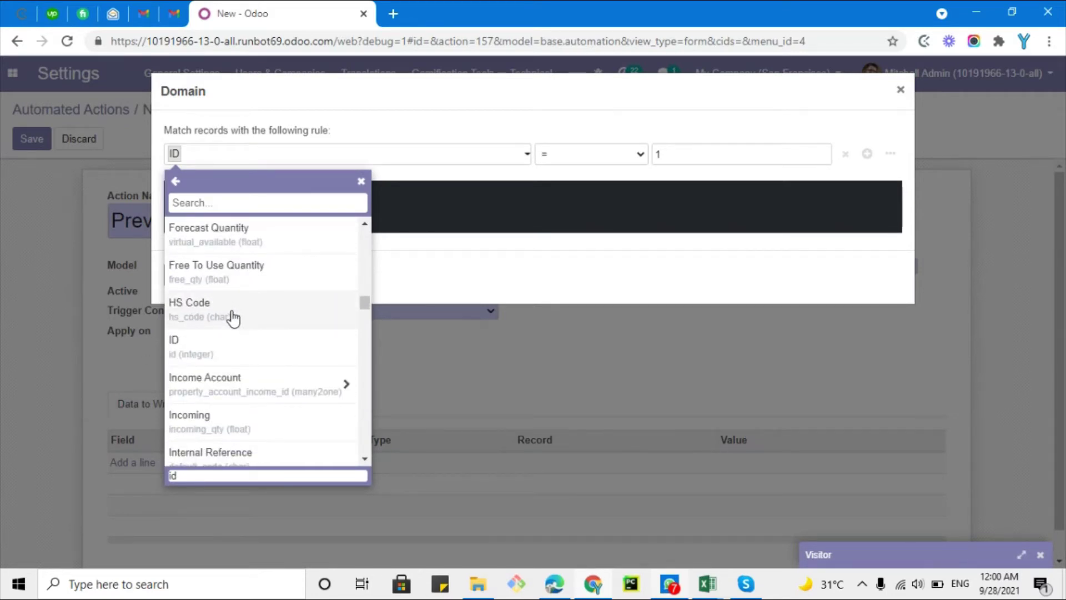
scroll(234, 318, down, 8)
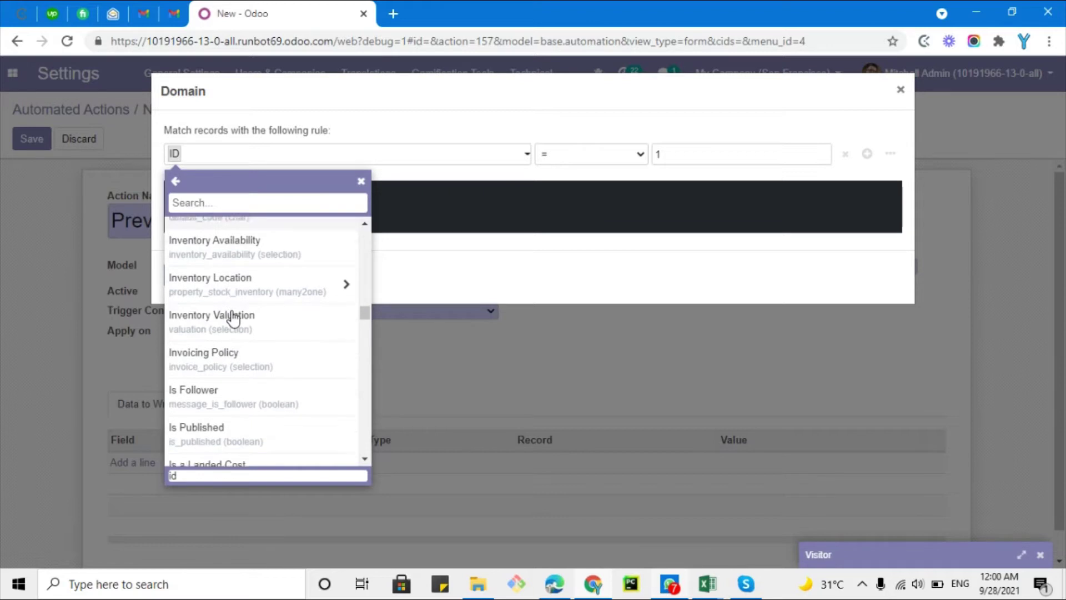
scroll(234, 318, down, 8)
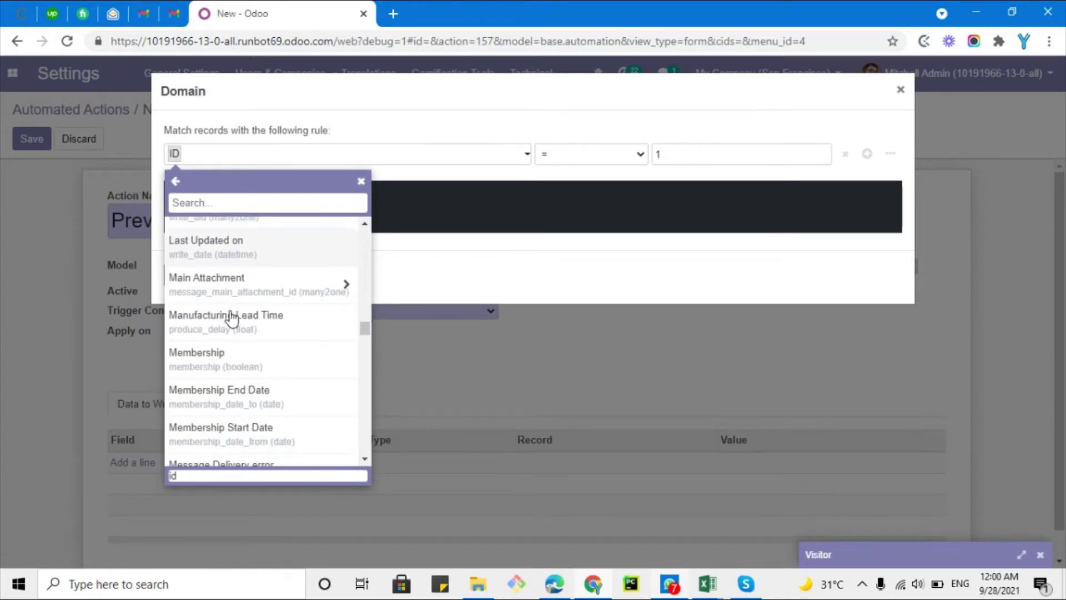
scroll(232, 319, down, 8)
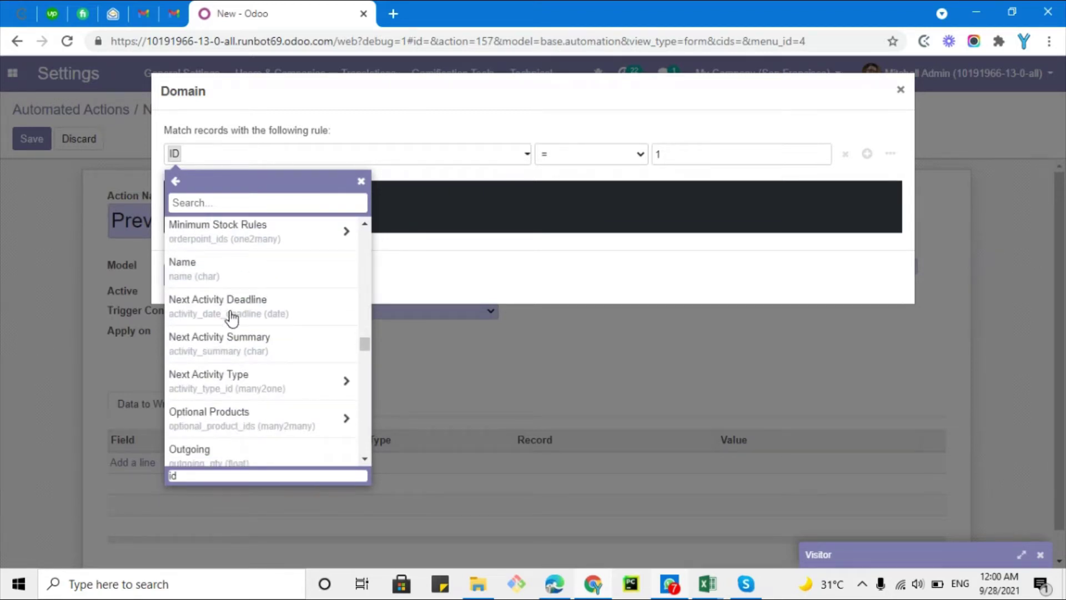
scroll(232, 319, down, 8)
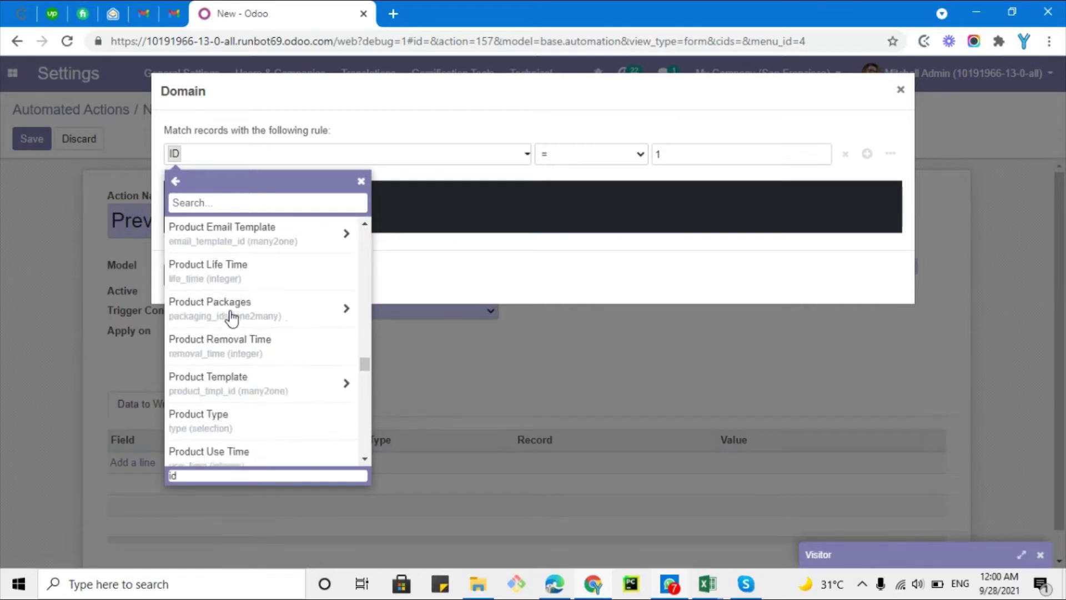
scroll(232, 328, down, 8)
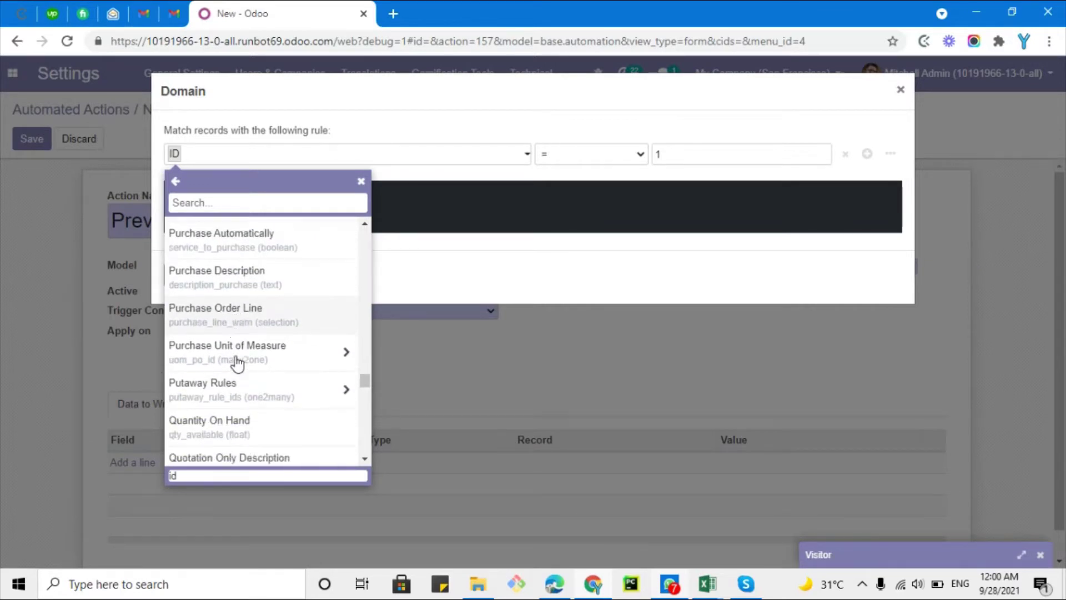
scroll(237, 364, down, 3)
scroll(238, 364, up, 10)
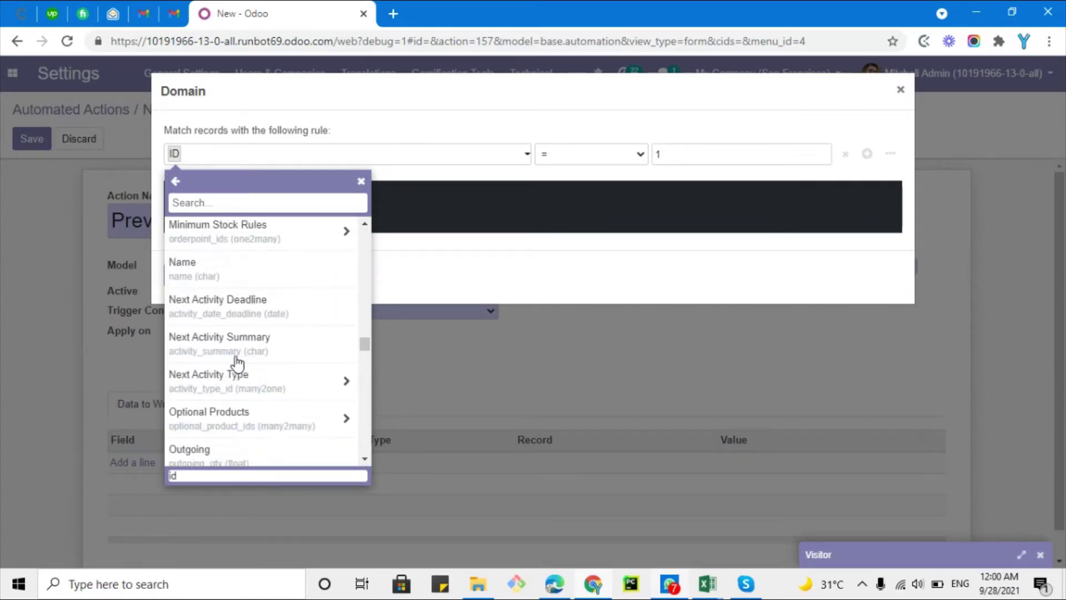
scroll(238, 362, up, 6)
scroll(238, 364, down, 2)
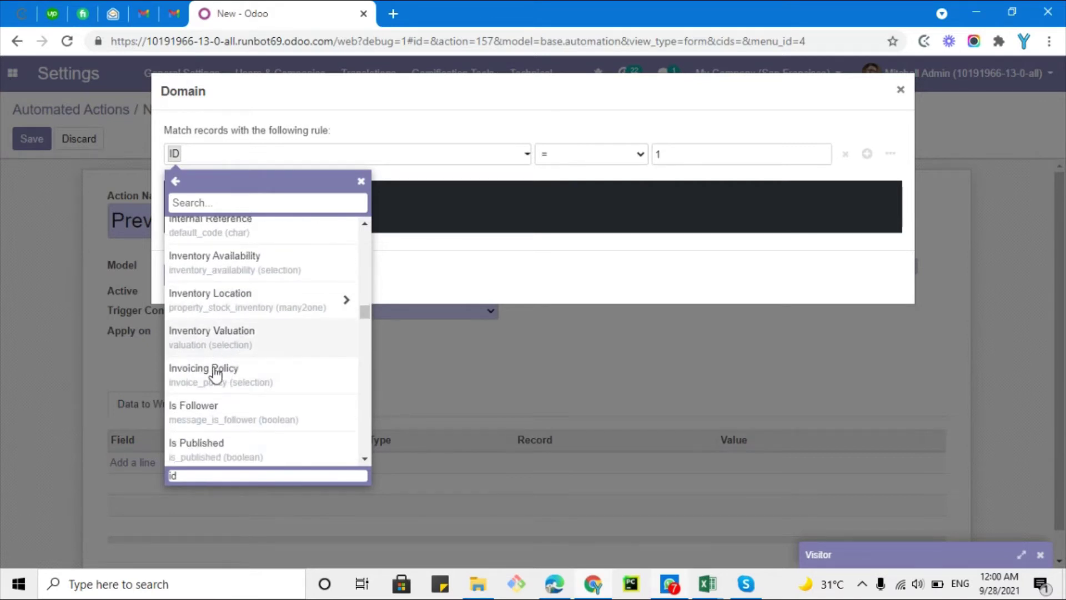
scroll(208, 397, down, 2)
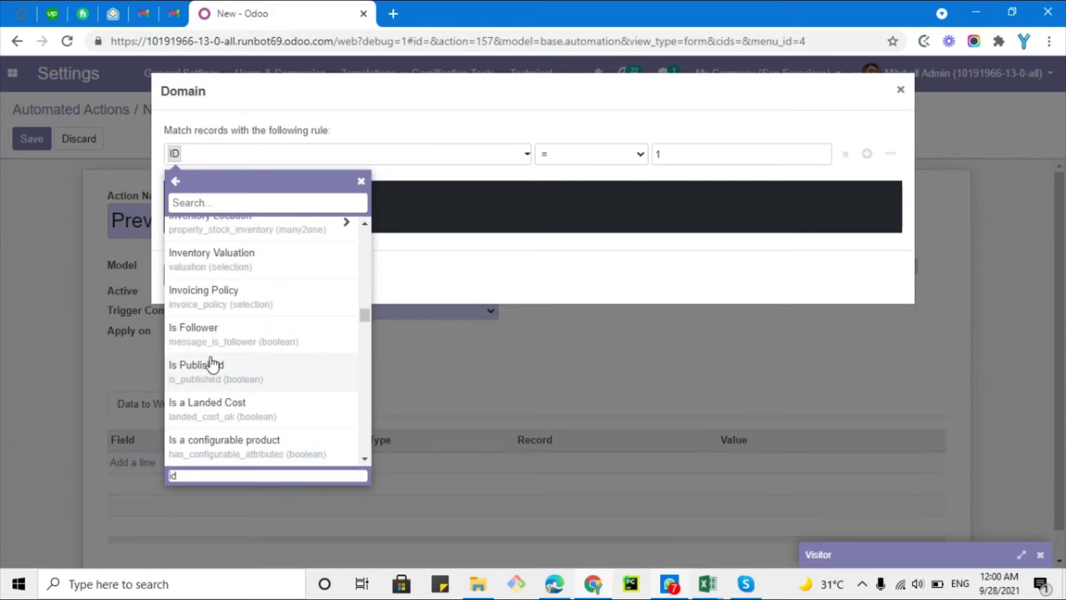
scroll(219, 355, up, 1)
scroll(223, 345, up, 2)
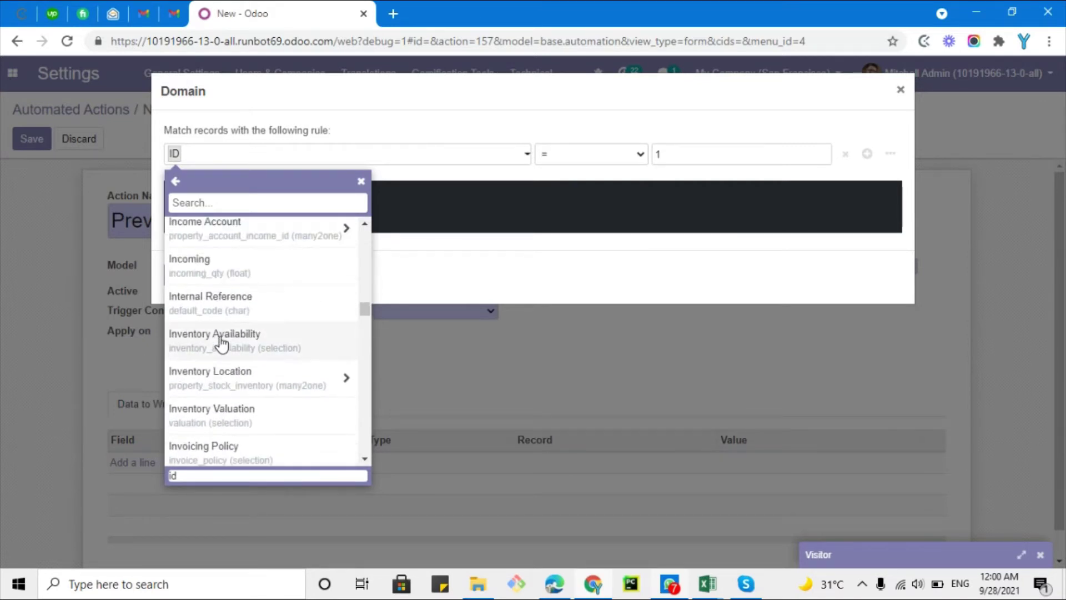
click(221, 305)
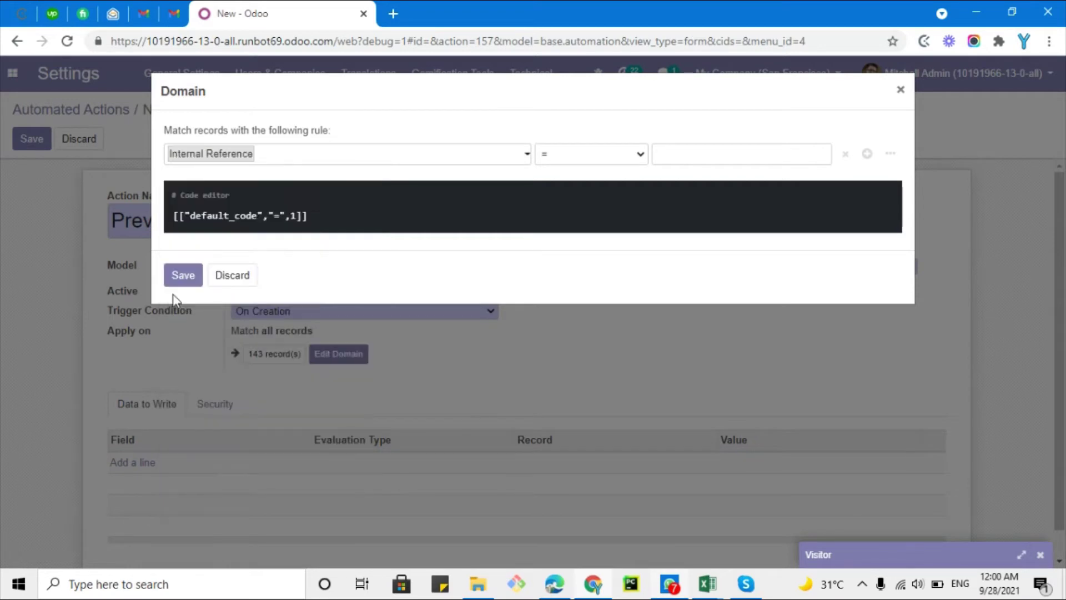
Step: Set the Internal Reference domain rule's operator to "is set" and save the domain
click(574, 154)
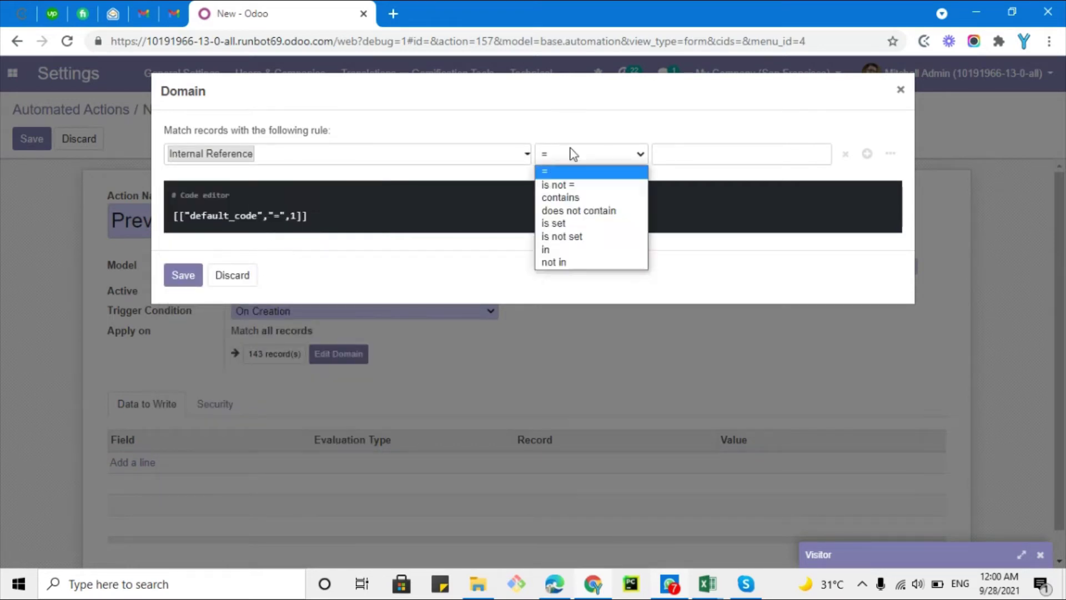
click(560, 224)
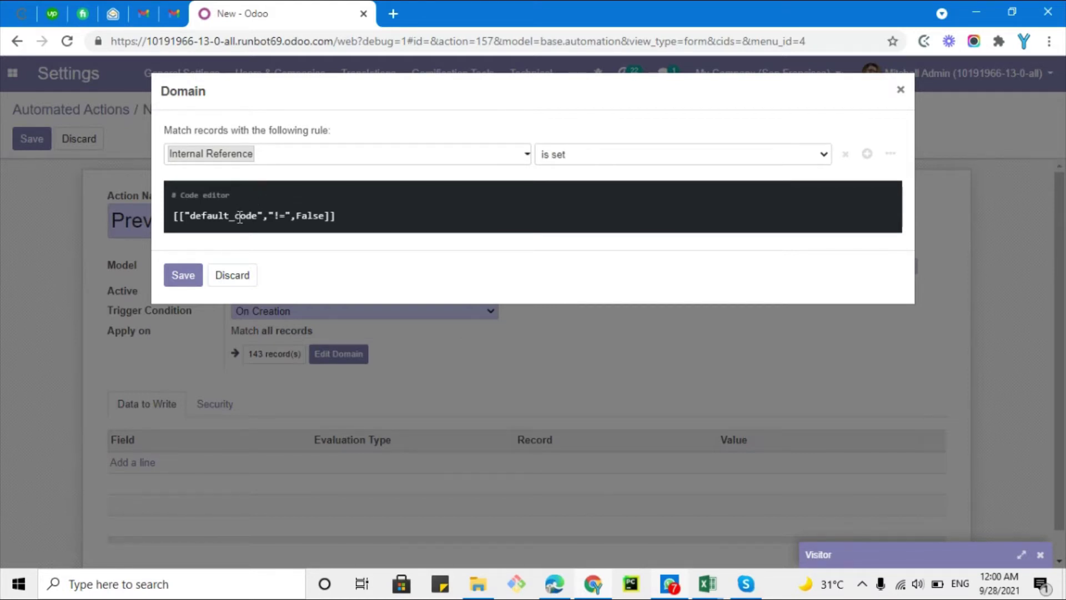
drag(234, 215, 339, 215)
click(182, 275)
Step: Set the automated action's Action To Do to Execute Python Code
scroll(358, 418, down, 1)
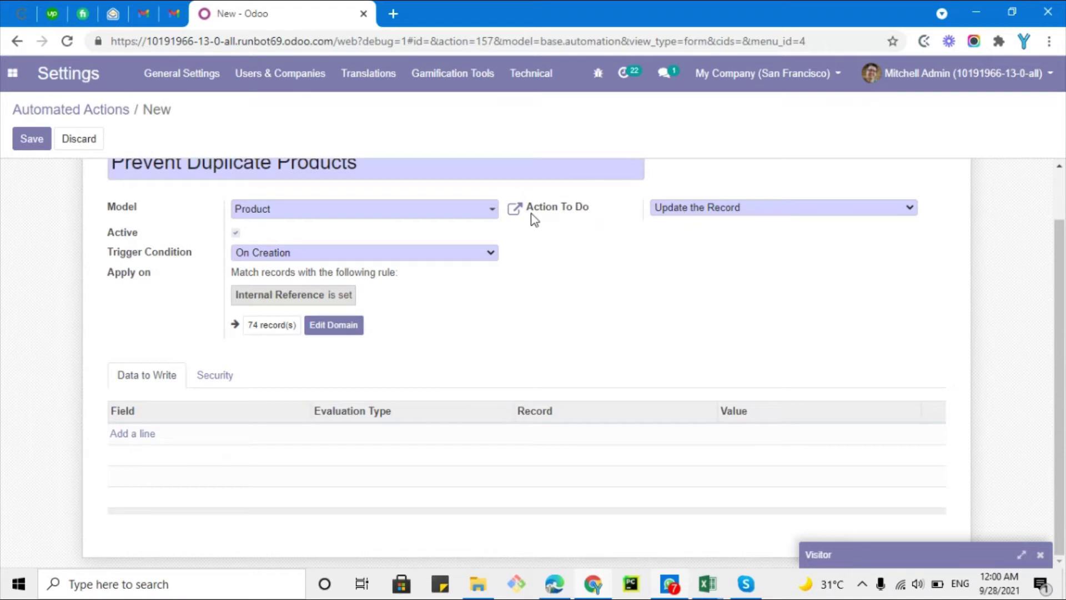
drag(532, 215, 603, 214)
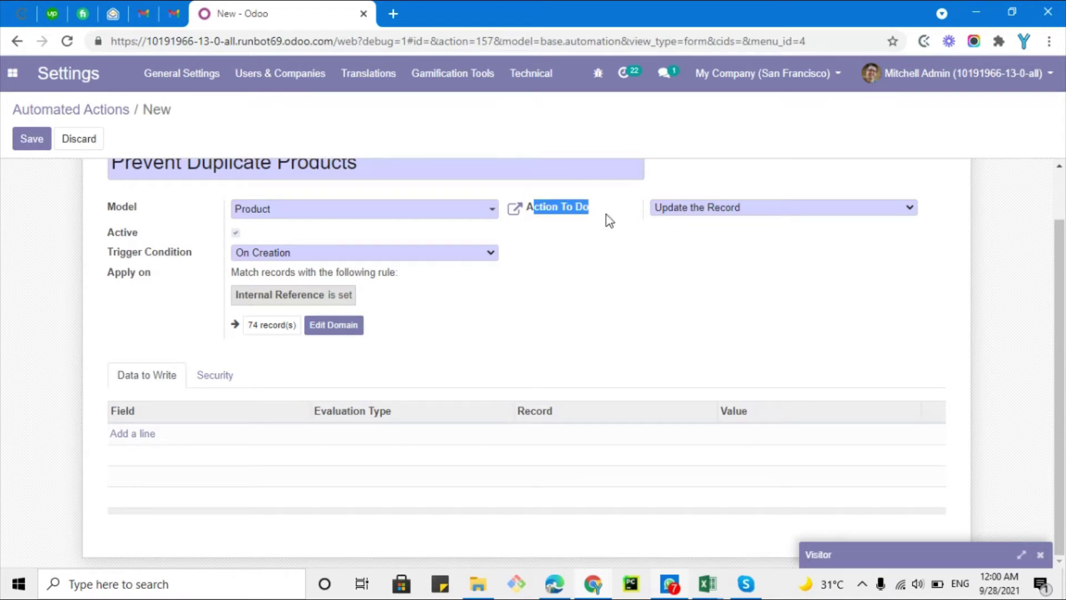
click(677, 210)
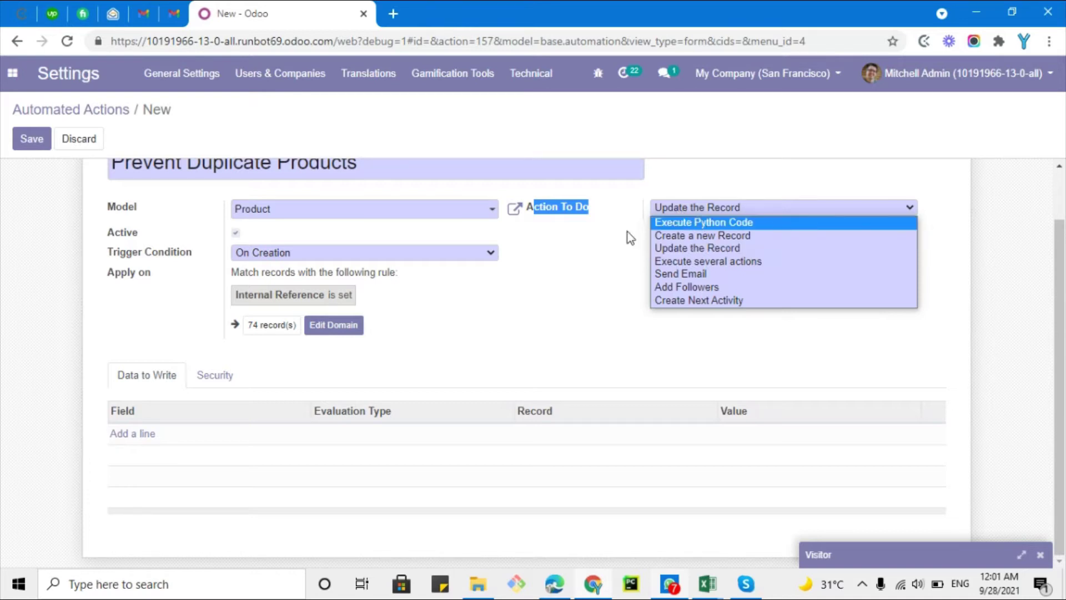
click(688, 221)
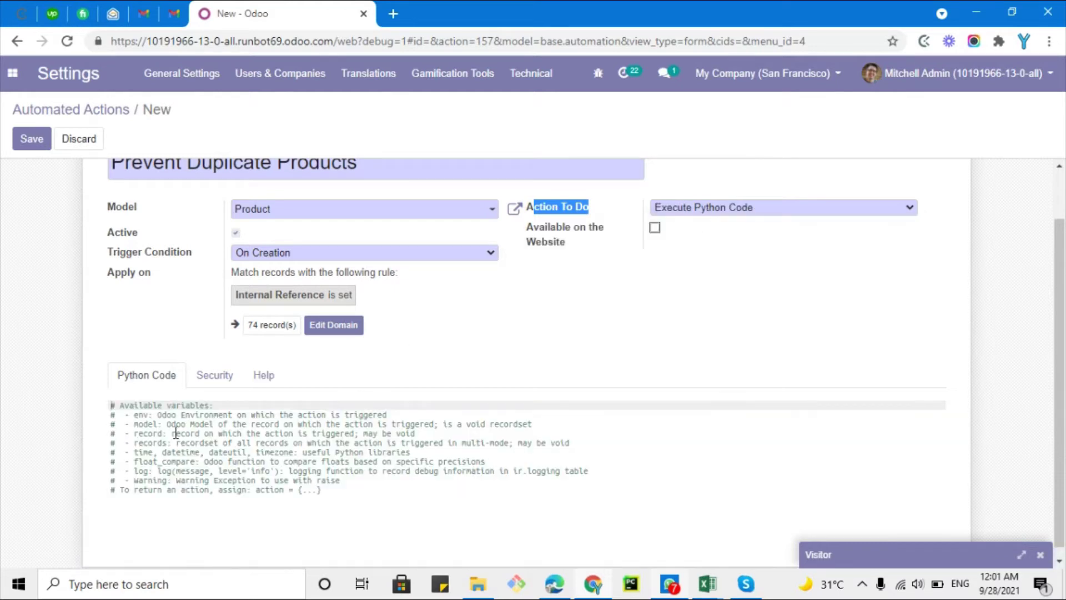
Step: Below the code comments, leave a blank line and start the statement products = env['product.product']
click(269, 500)
key(Return)
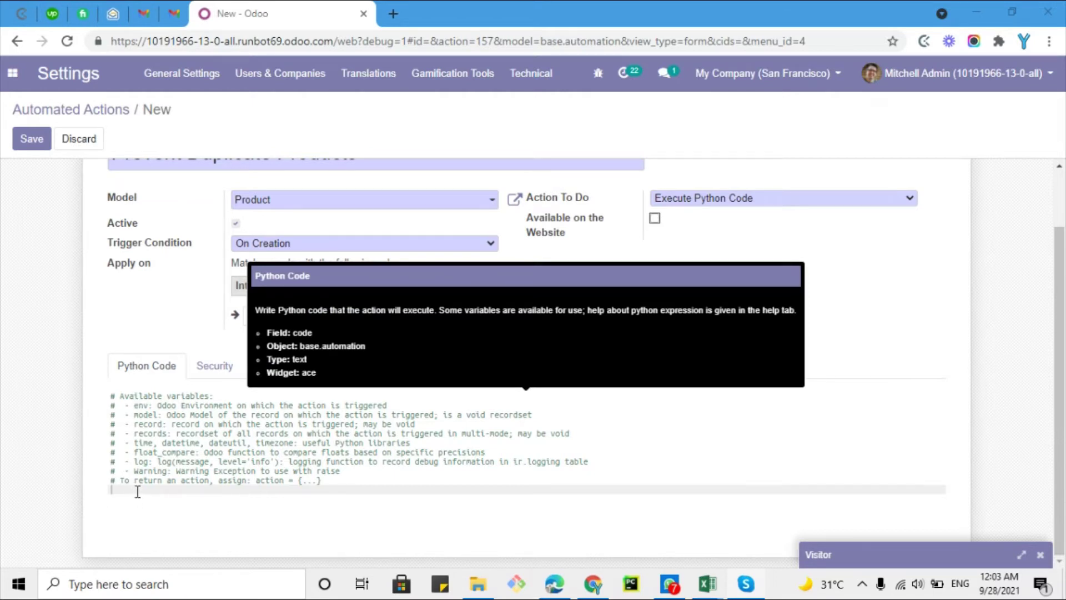
key(Return)
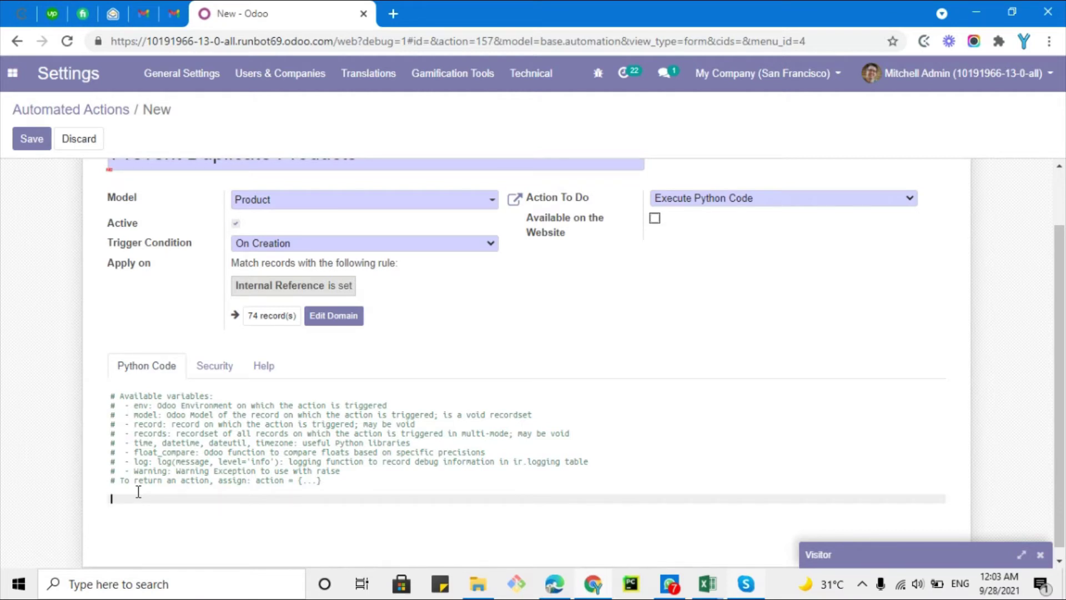
text(products )
text(=)
text(env[')
text(product.pro)
text(duct)
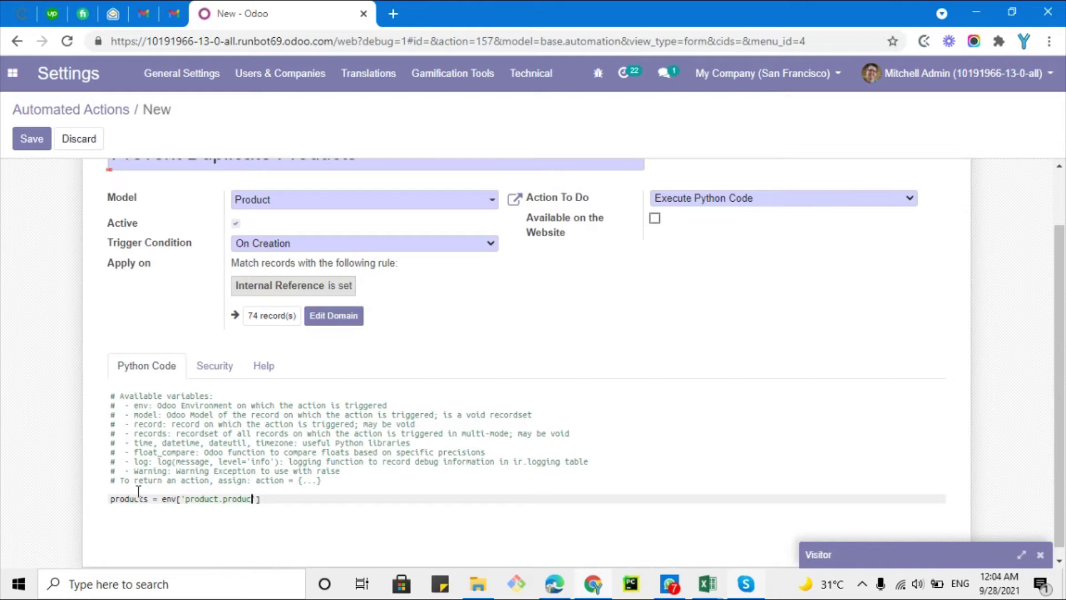
Step: Complete the products statement with .search([('default_code', '=', record.default_code)])
key(End)
text(.search)
text(([()
text(')
text(default)
text(_code', ')
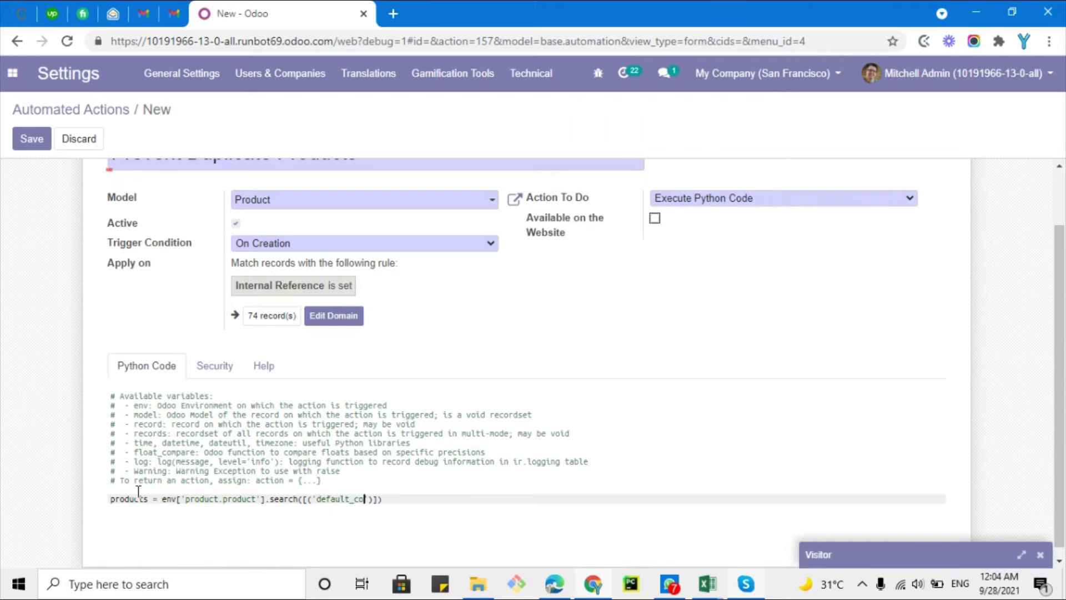
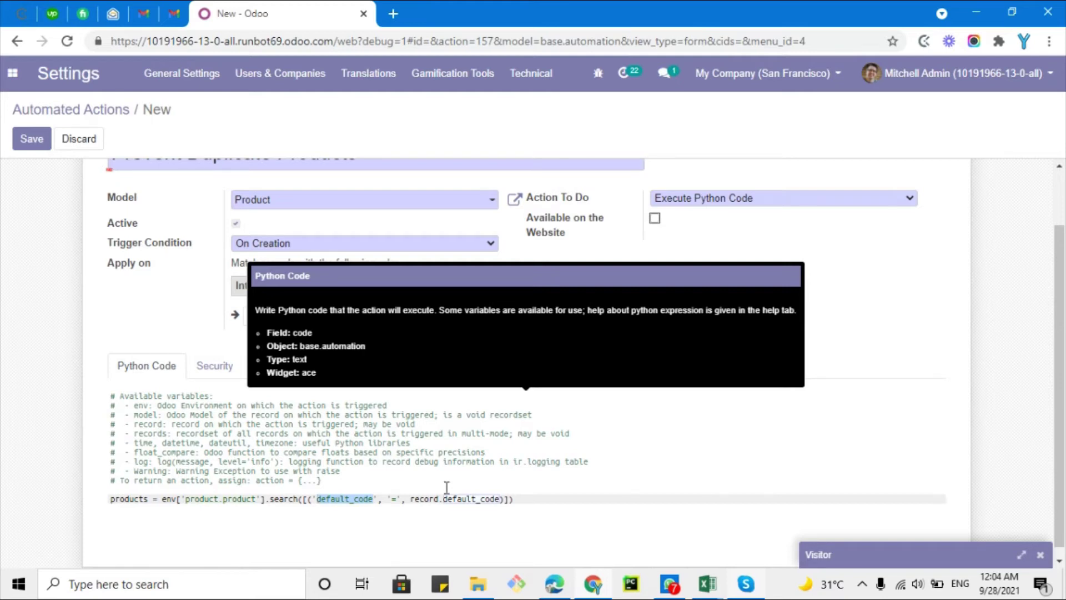
Step: Duplicate the browser tab and open the Product Variants list of the Sales app in the copy
click(336, 507)
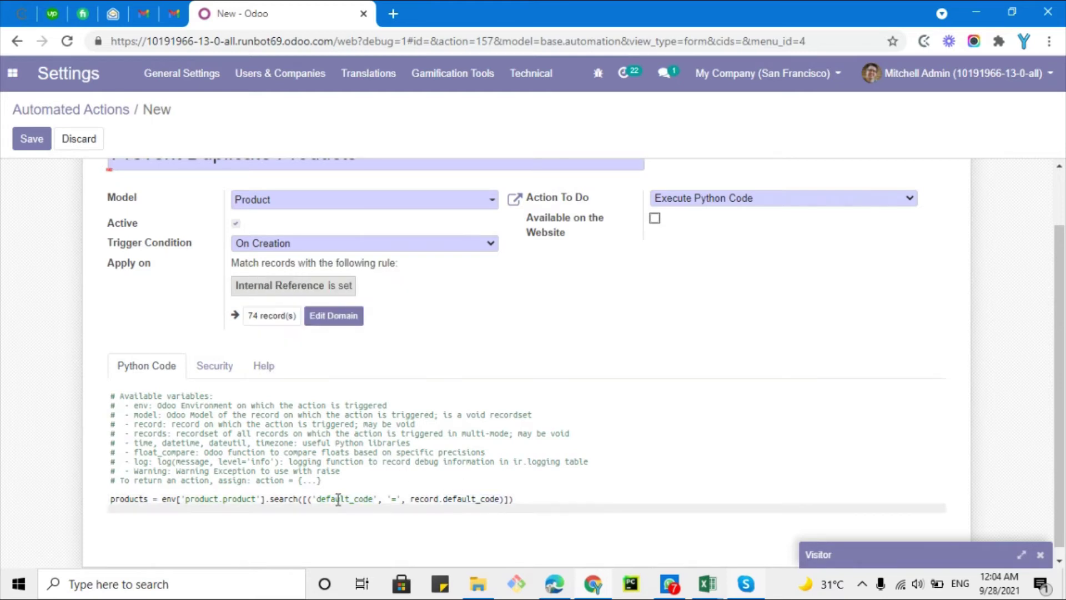
double_click(338, 499)
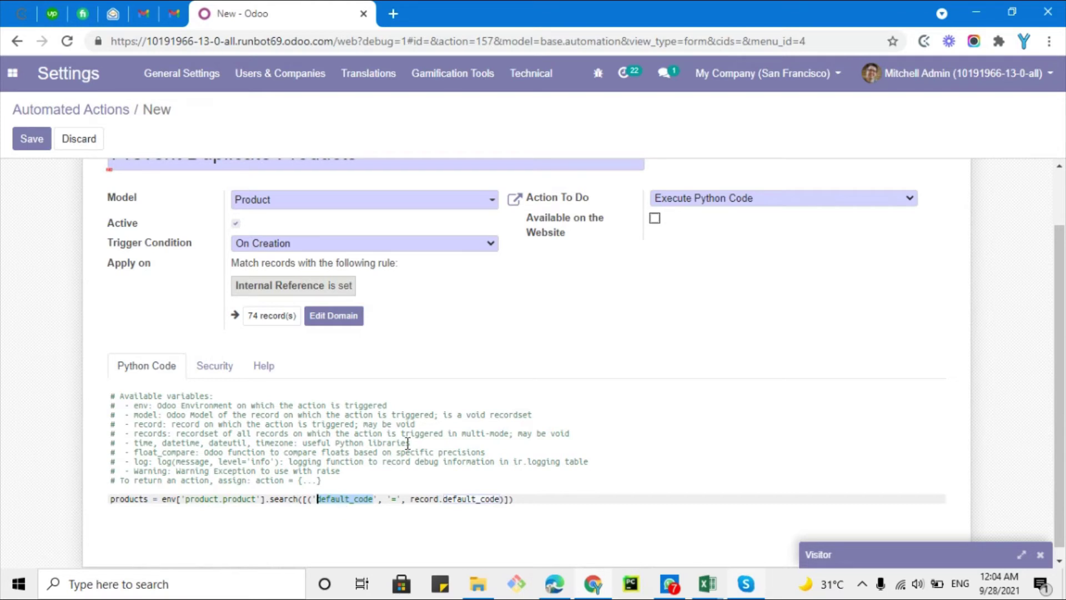
right_click(307, 6)
click(365, 111)
click(427, 11)
click(12, 73)
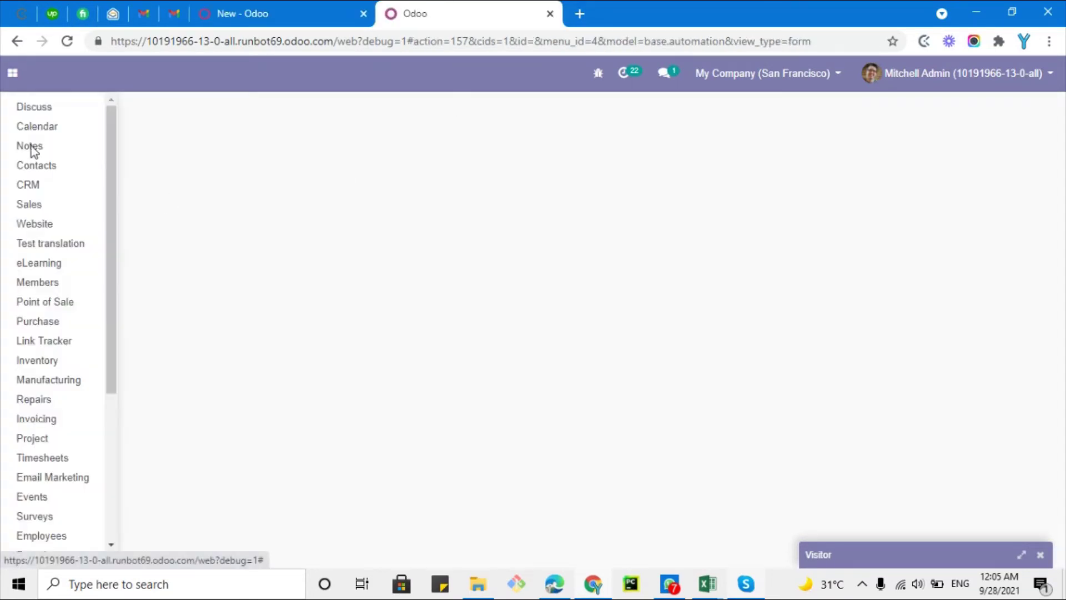
click(321, 184)
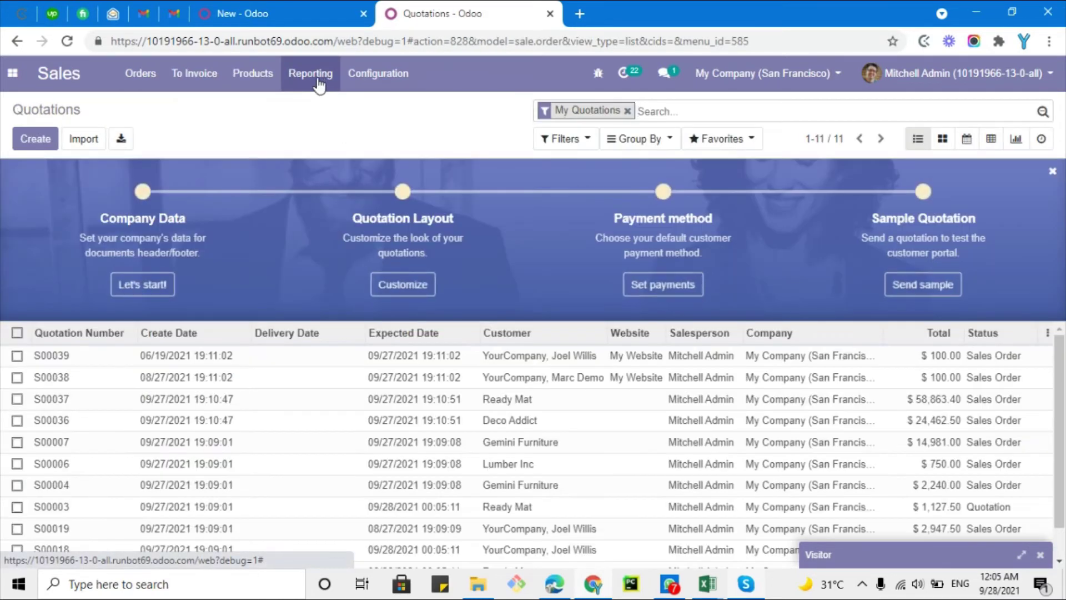
click(253, 73)
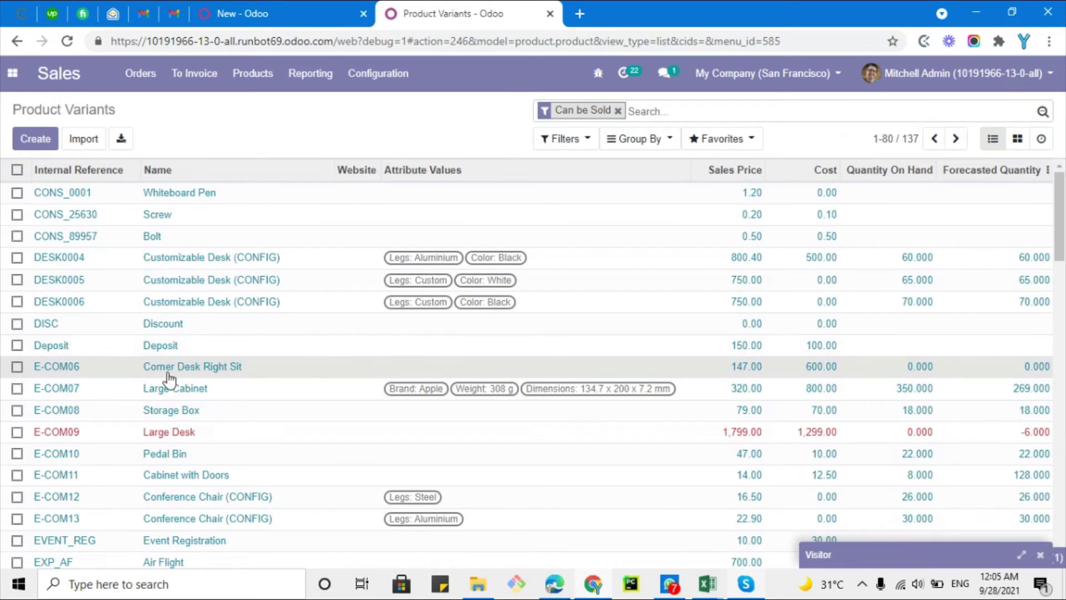
Step: Check the technical field name of Internal Reference on the Corner Desk Right Sit product
click(165, 372)
scroll(177, 380, down, 1)
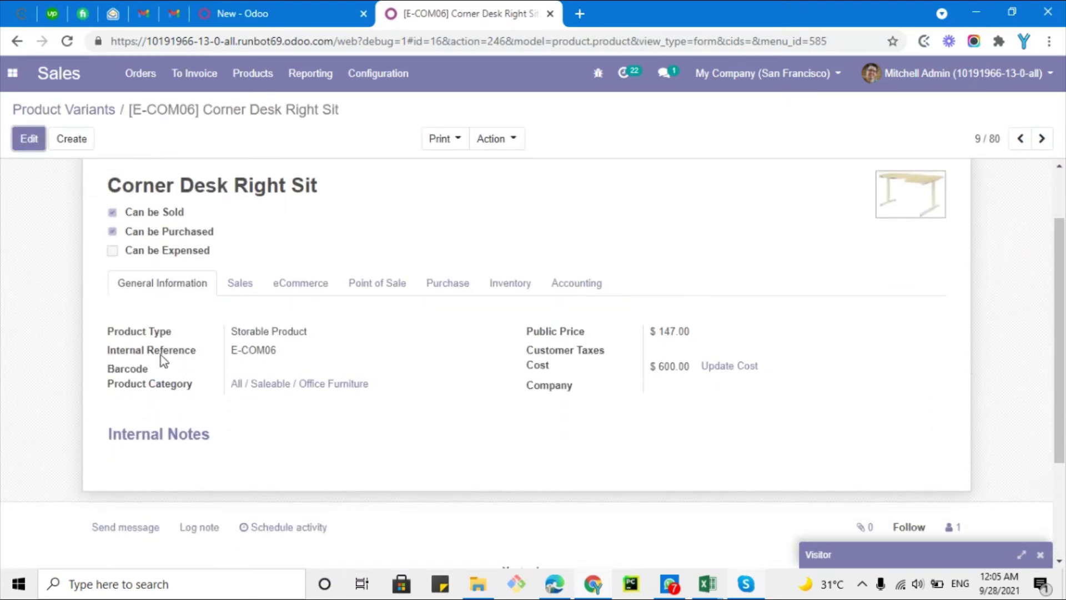
mouse_move(164, 361)
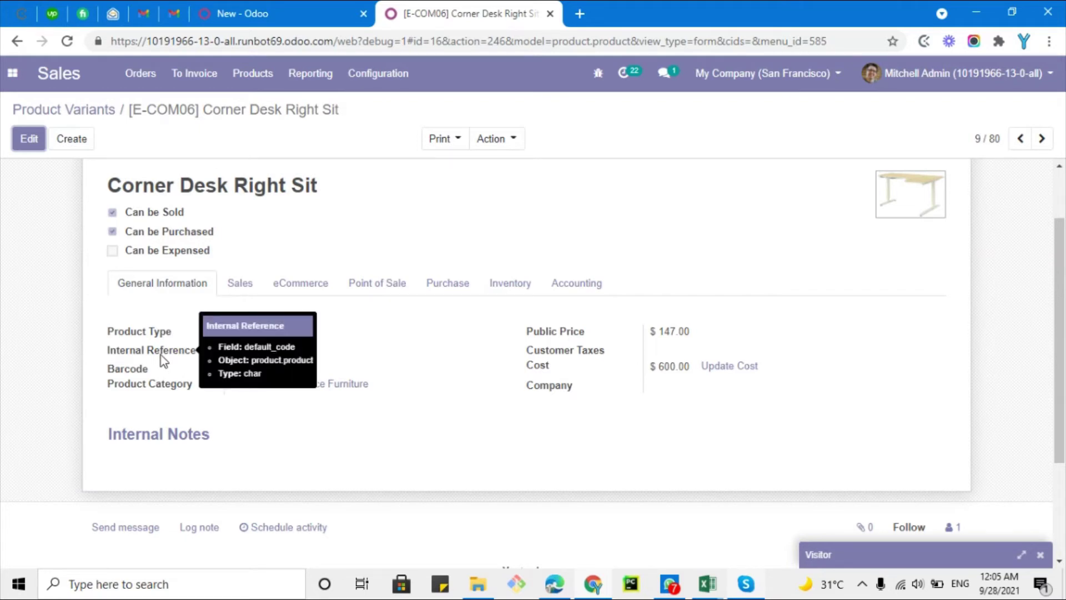
Step: Return to the automated action's tab and review the search domain, record.default_code and the products variable in the Python code
click(268, 8)
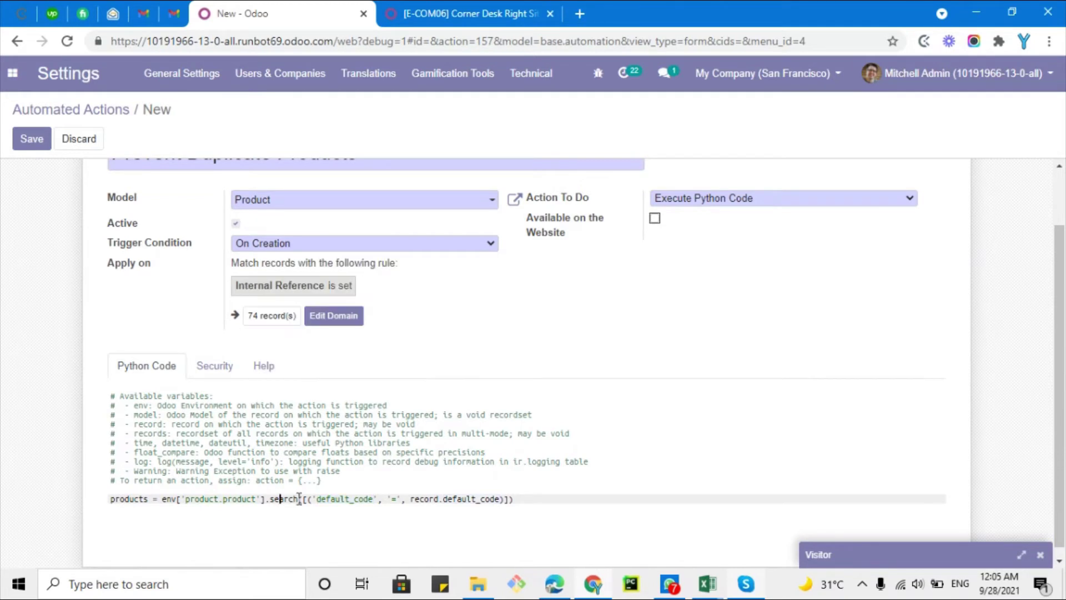
drag(299, 498, 412, 497)
click(436, 499)
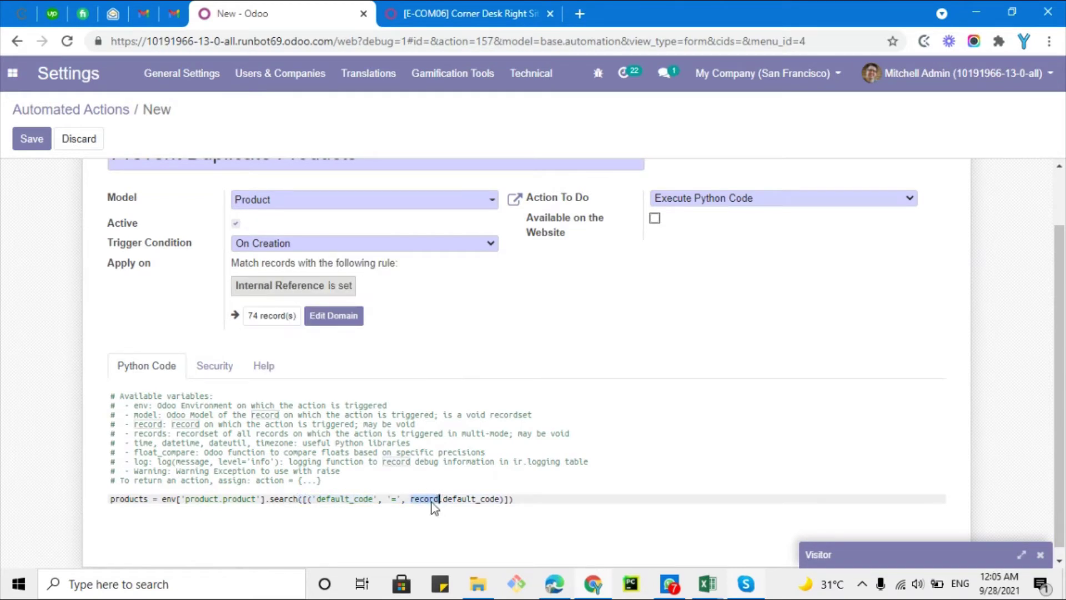
double_click(350, 498)
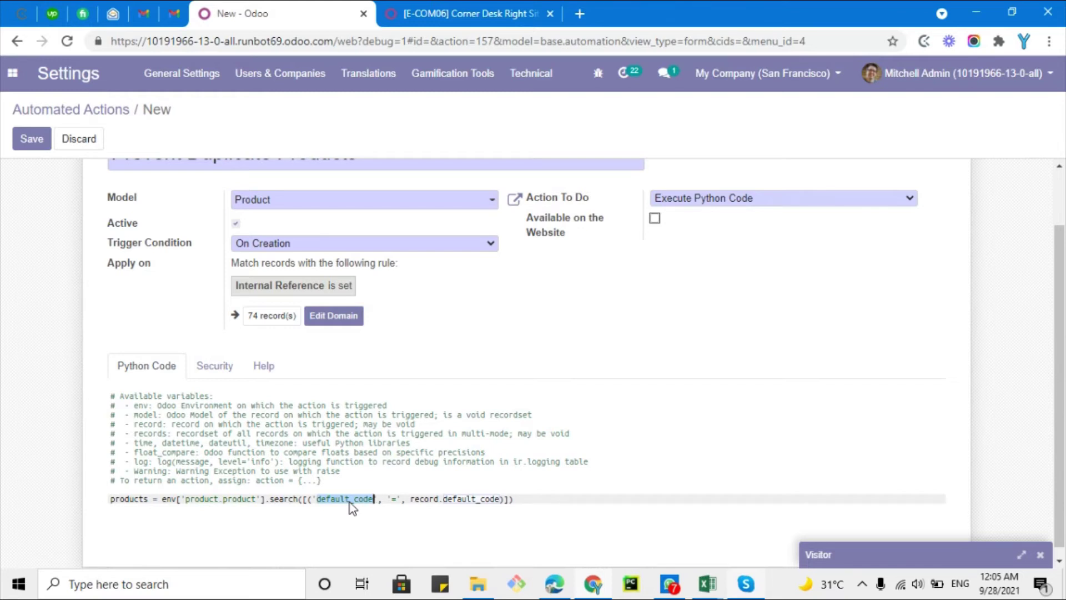
drag(411, 498, 501, 501)
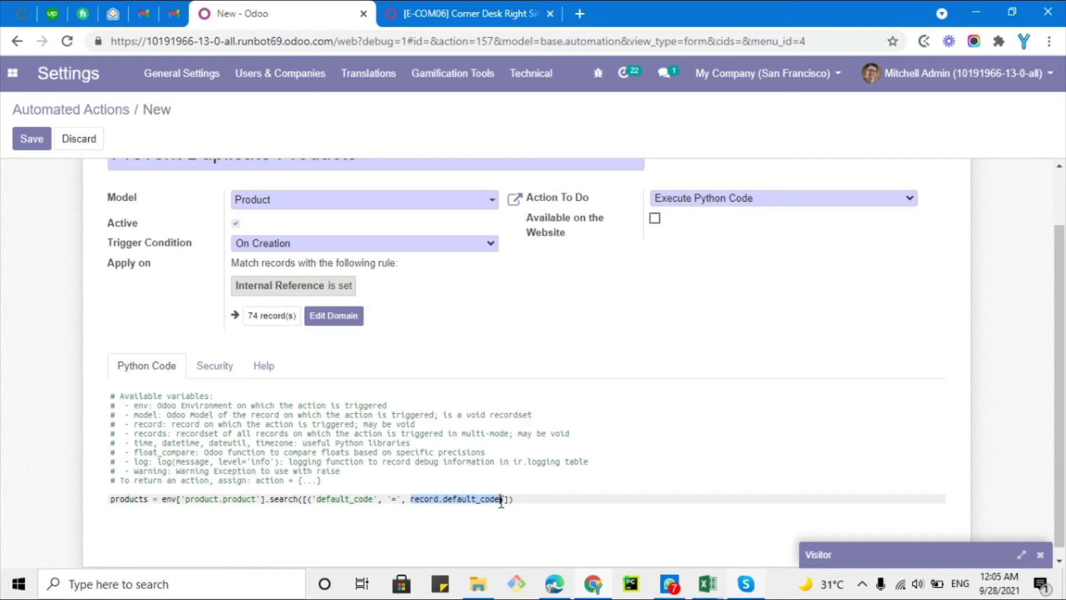
double_click(431, 500)
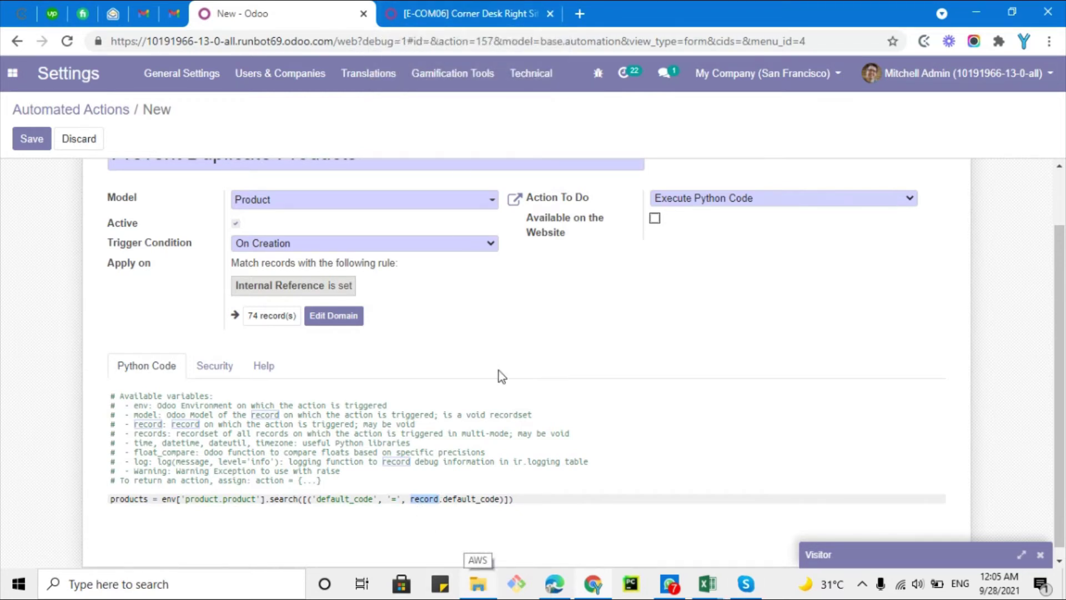
double_click(469, 498)
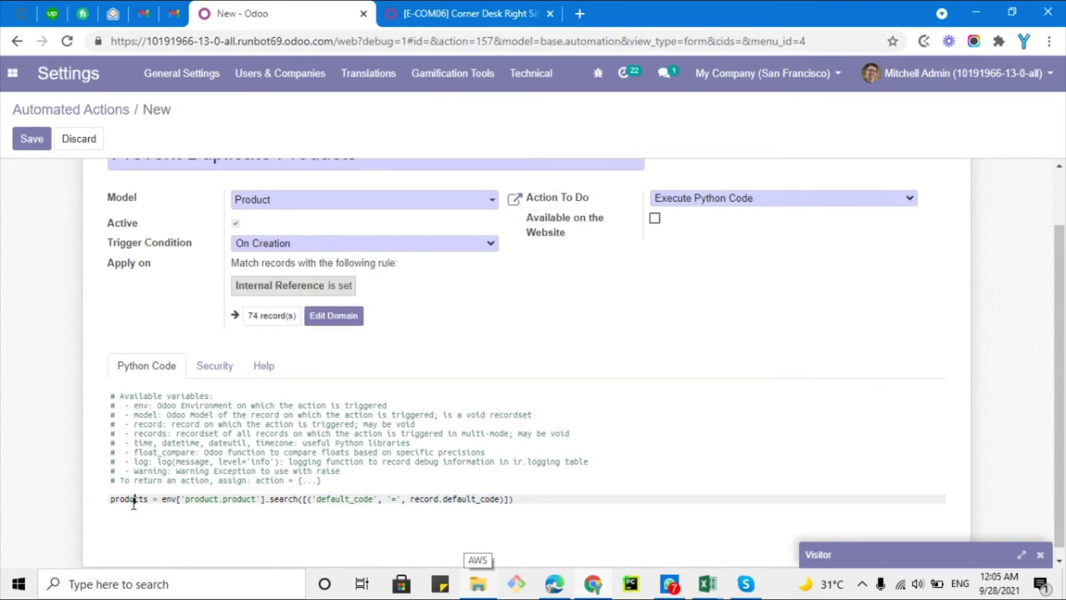
double_click(134, 500)
Step: Add the condition if len(products) > 1: on a new line after the search statement
click(521, 498)
key(Return)
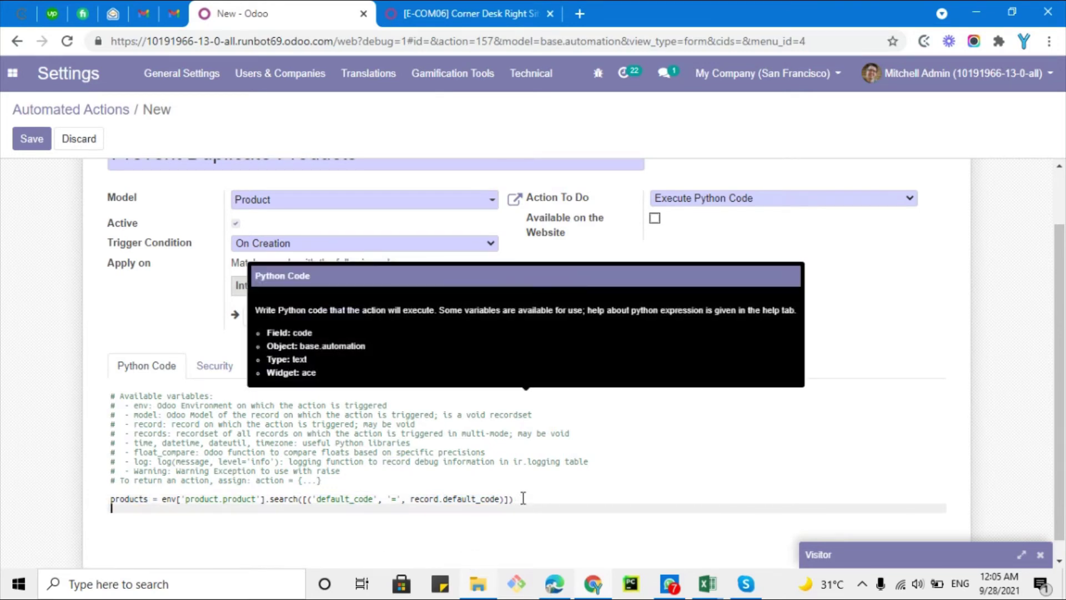
text(if len(products)
key(BackSpace)
text())
text(> 1:)
Step: Under the condition, add raise Warning("You can not create duplicate products!") and save the automated action
key(Return)
text(raise )
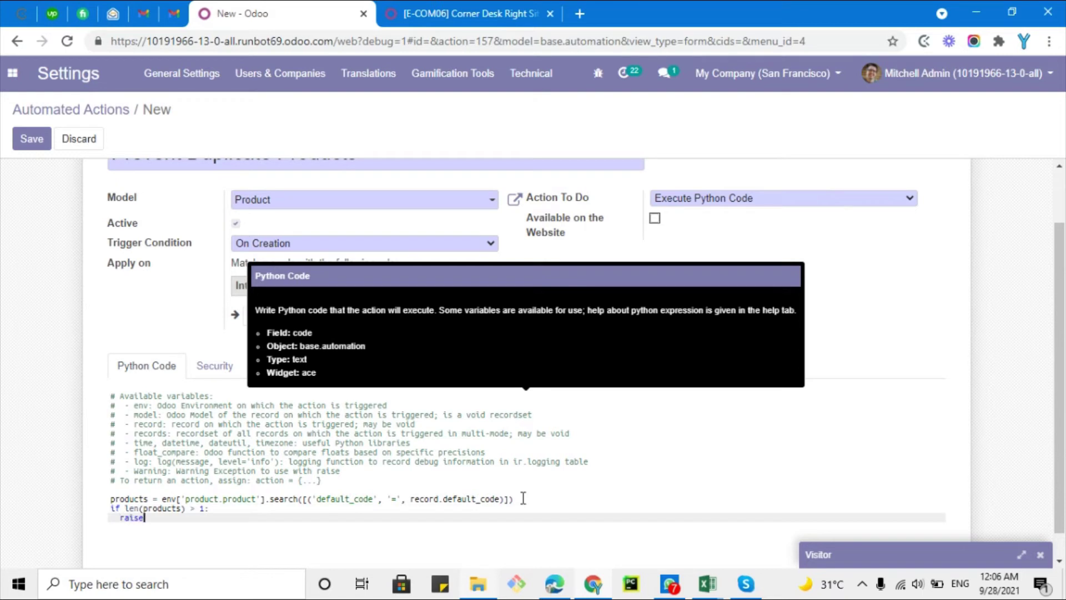
text(Warning("You can not)
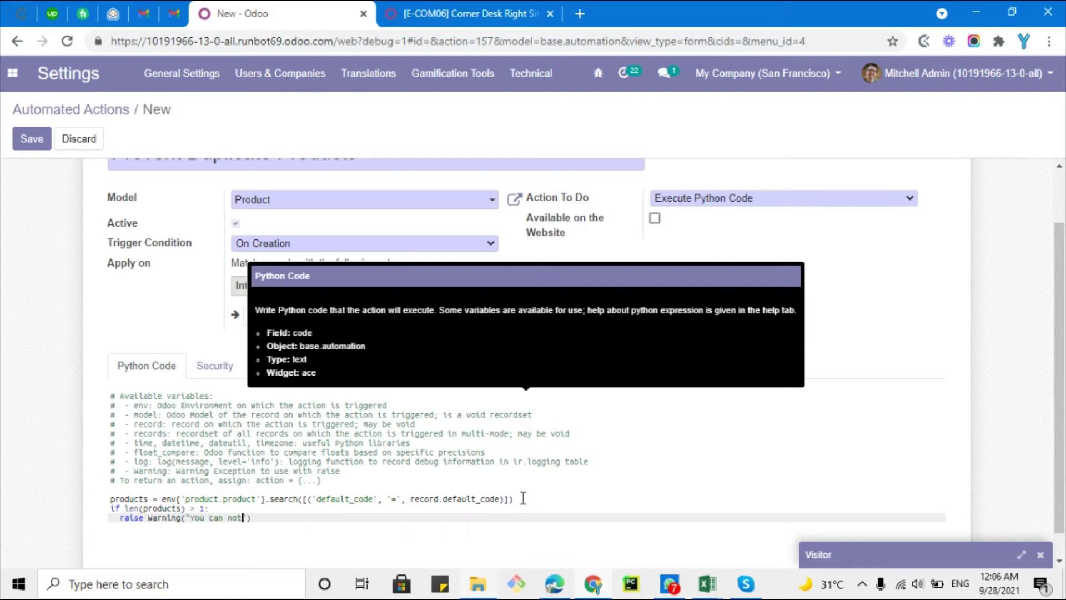
text( create duplicate producst)
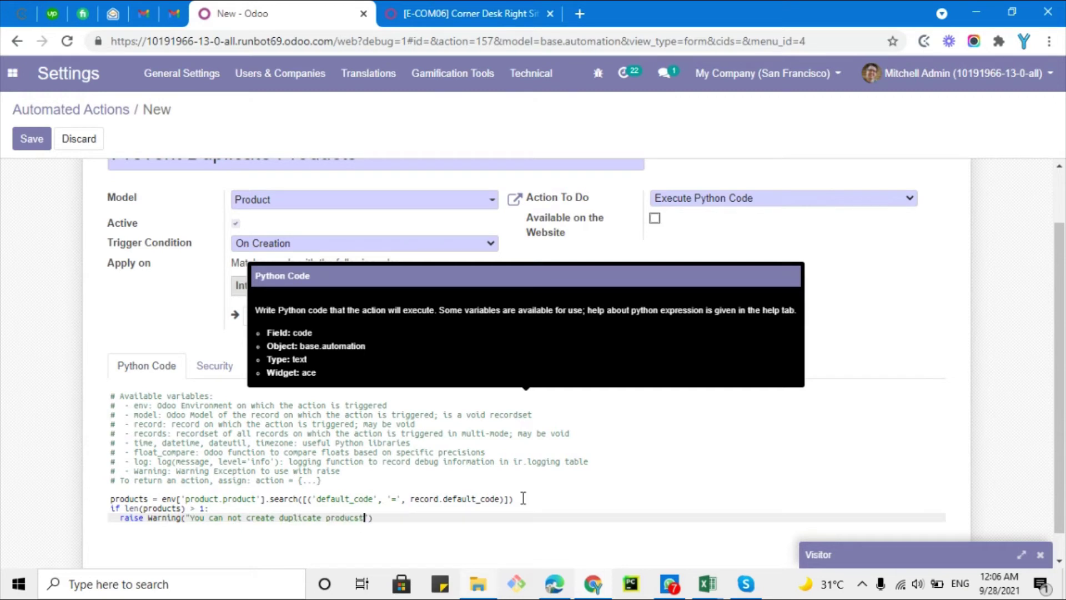
key(BackSpace)
key(BackSpace)
text(ts!)
click(29, 143)
Step: Switch to the product tab, open Whiteboard Pen from the Product Variants list and copy its internal reference
click(449, 13)
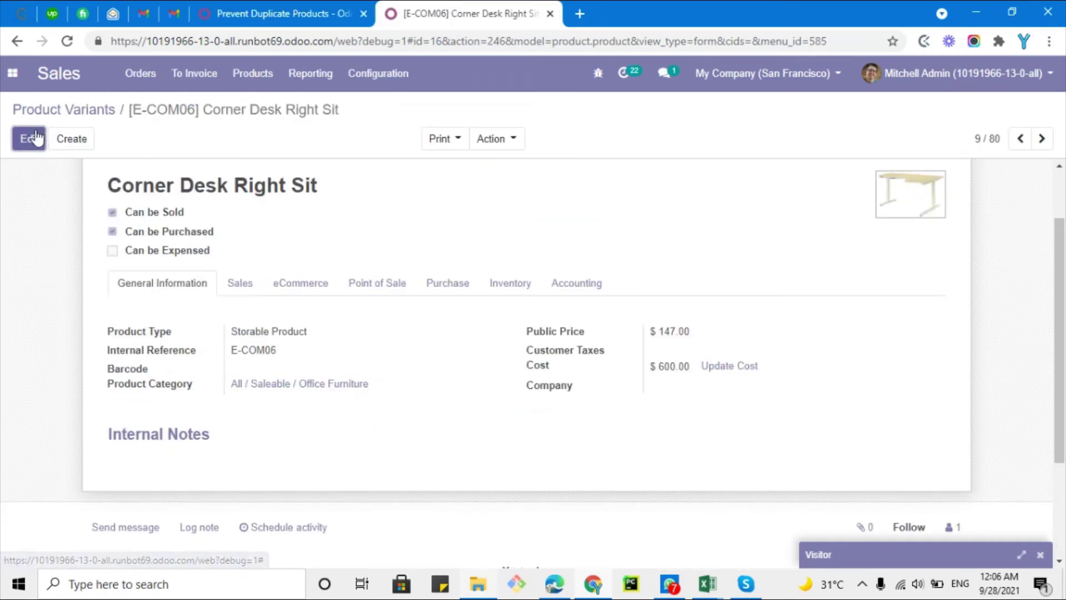
click(67, 138)
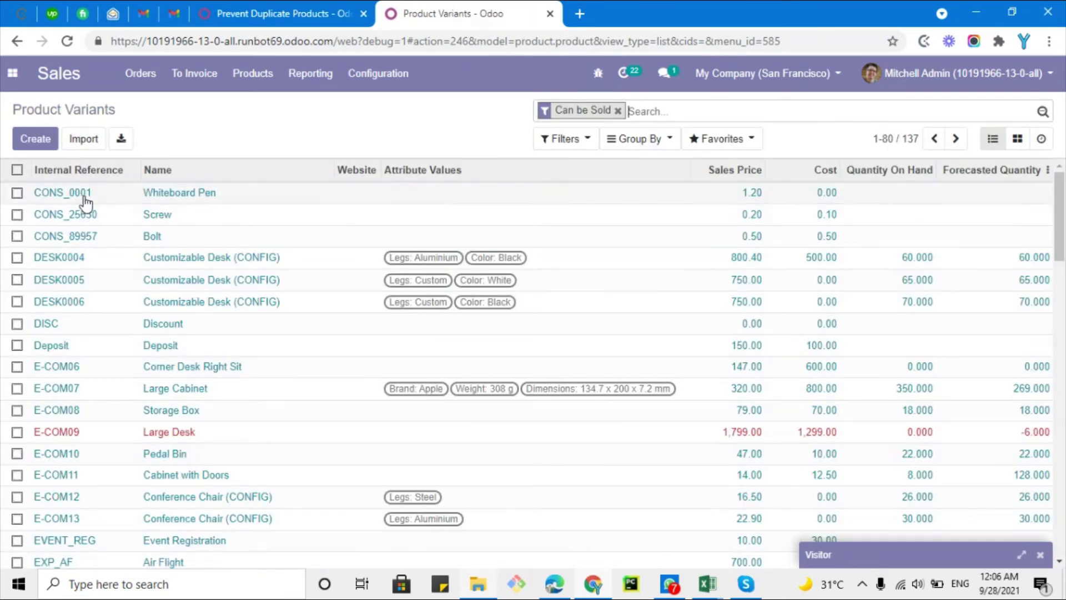
click(95, 197)
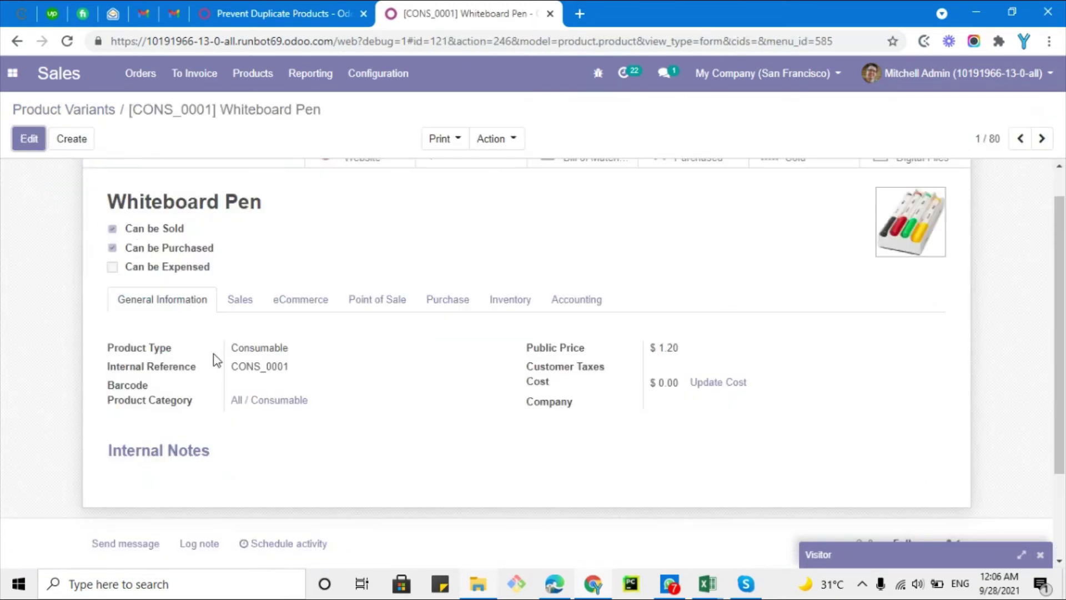
double_click(284, 364)
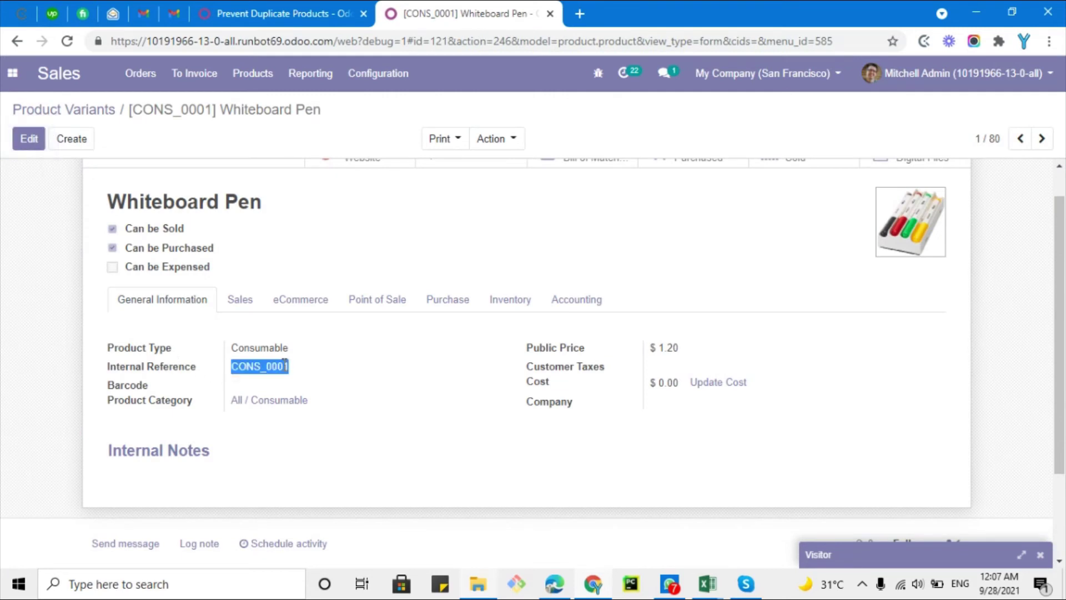
right_click(284, 364)
click(298, 376)
Step: Start a new product variant named TESTING and paste CONS_0001 as its internal reference
click(72, 138)
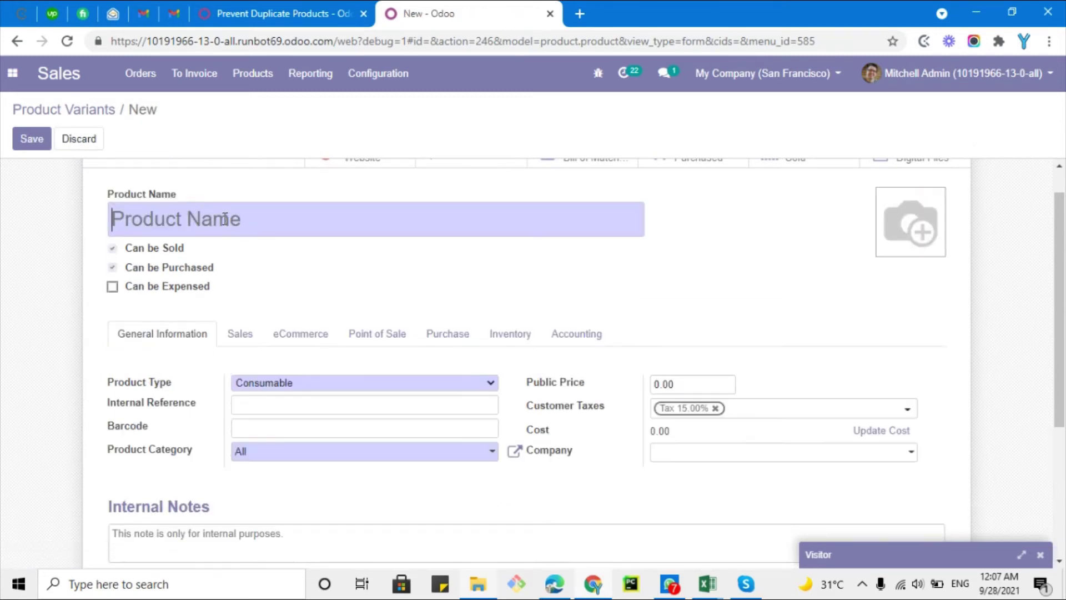
text(TESTIN)
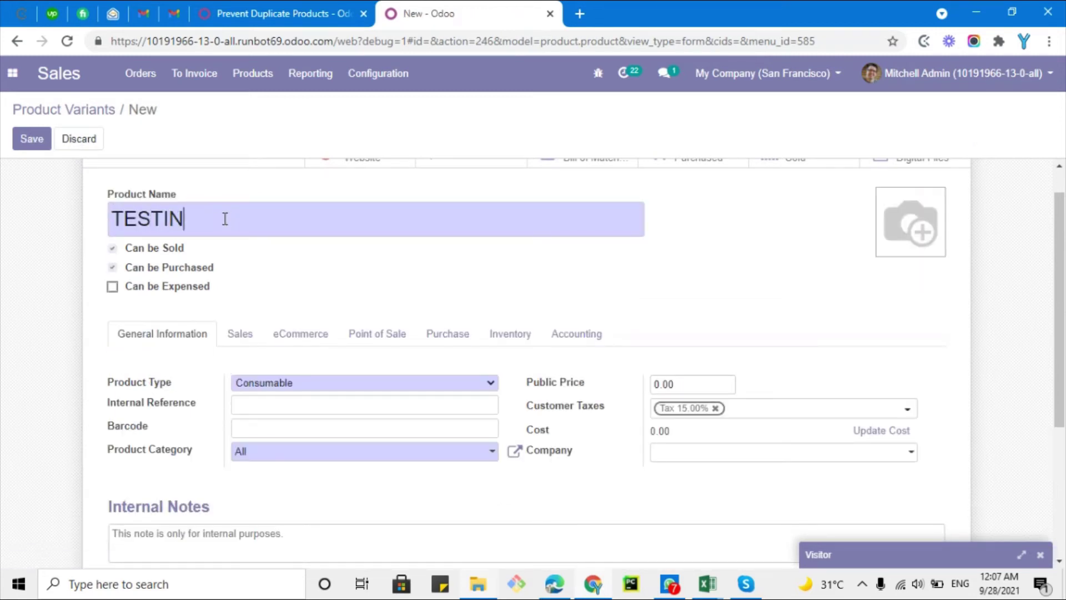
text(G)
click(257, 403)
key(ctrl+v)
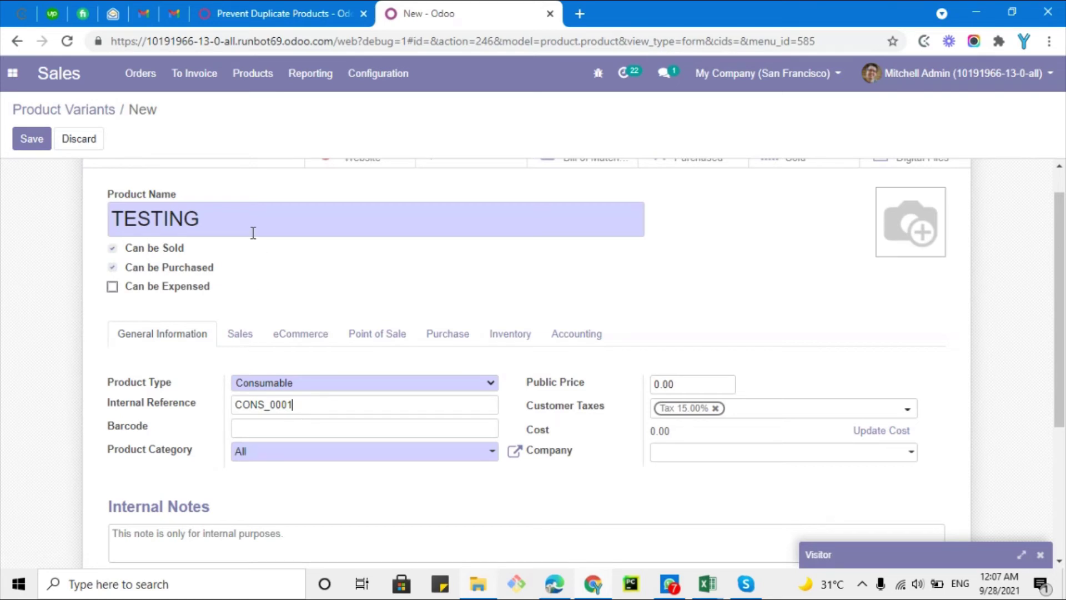
Step: Try to save the TESTING product with the duplicate internal reference and dismiss the resulting dialog
click(31, 142)
triple_click(334, 126)
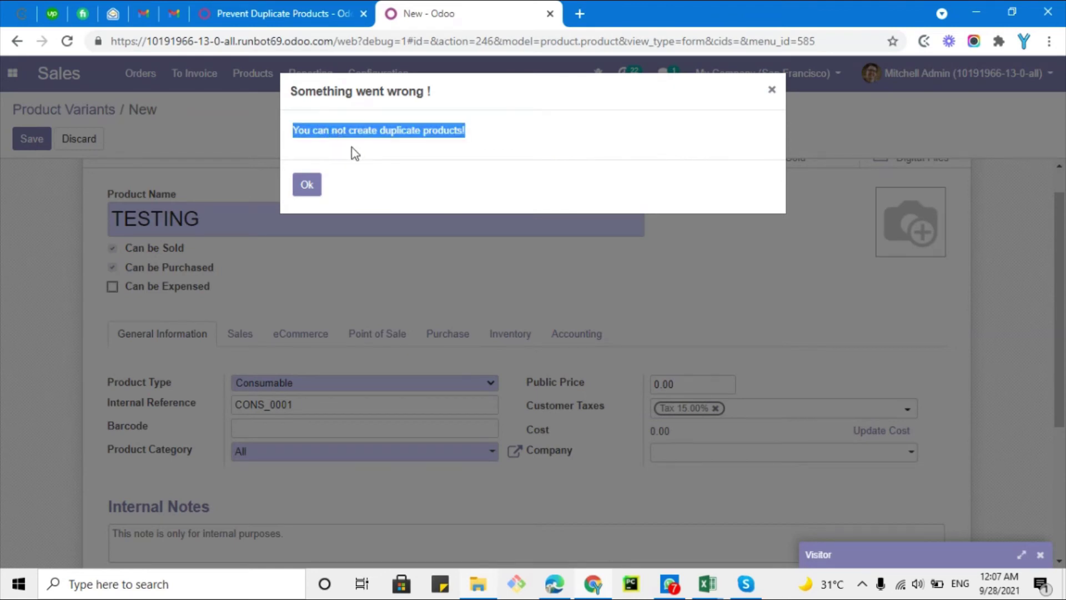
click(307, 185)
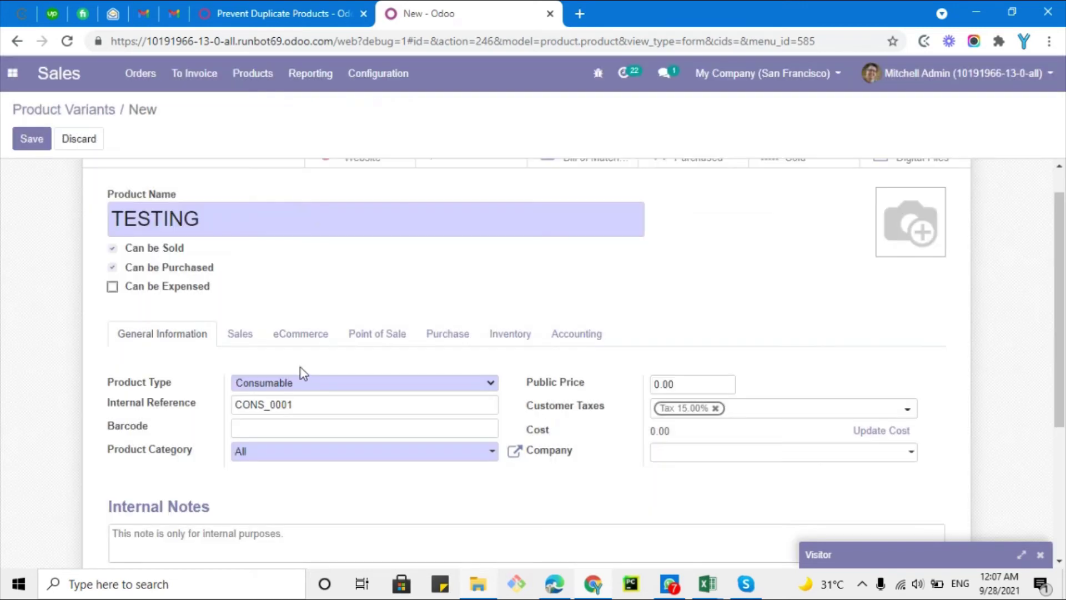
Step: Clear the internal reference of the TESTING product and save it
double_click(282, 404)
key(BackSpace)
click(32, 140)
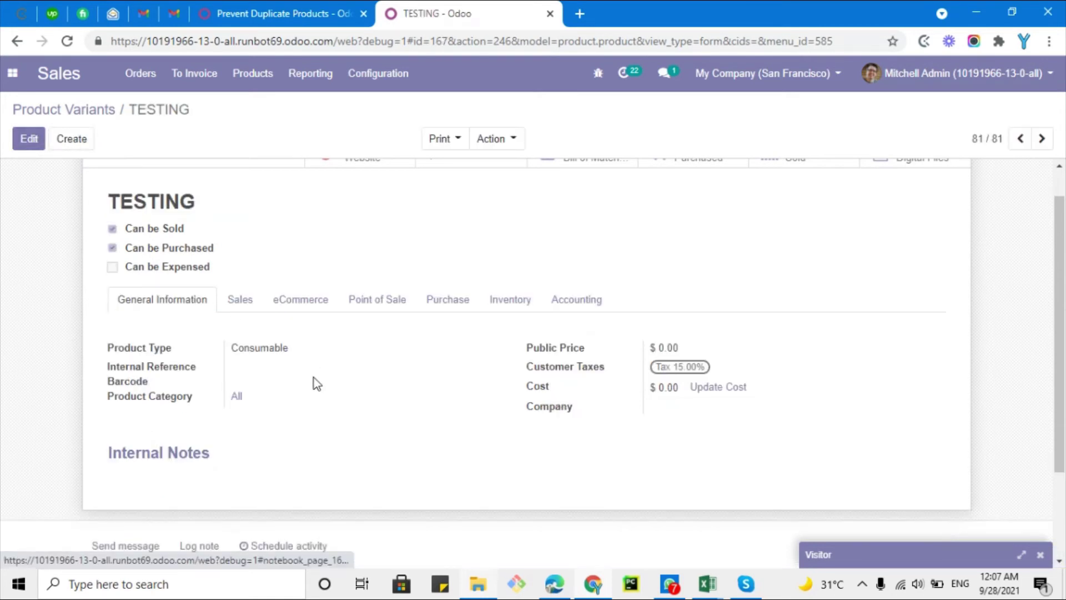
Step: Edit the saved TESTING product, paste CONS_0001 as its internal reference and save the change
click(29, 139)
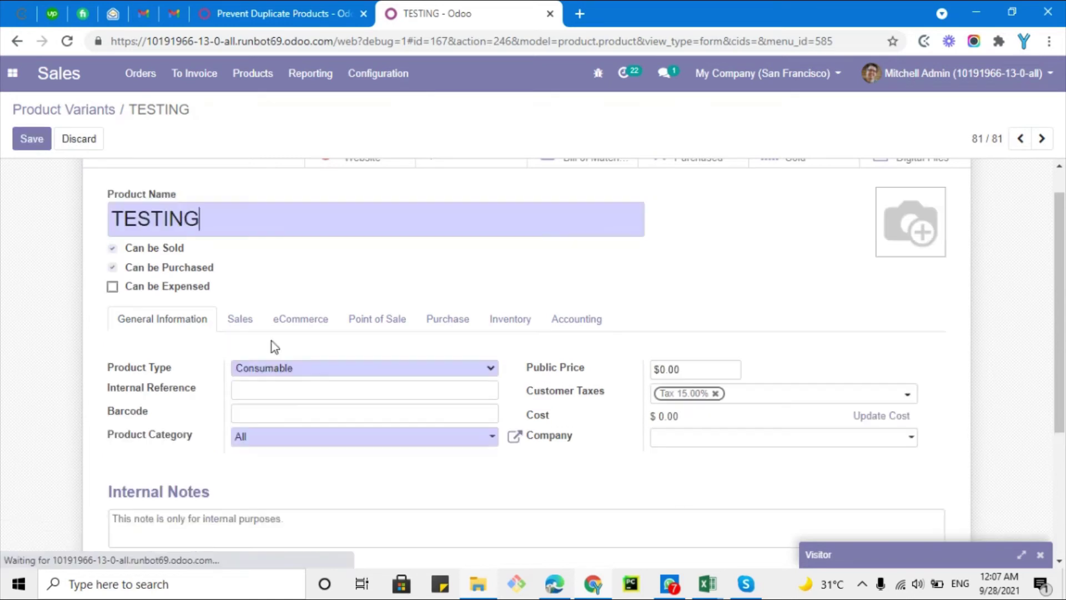
key(ctrl+v)
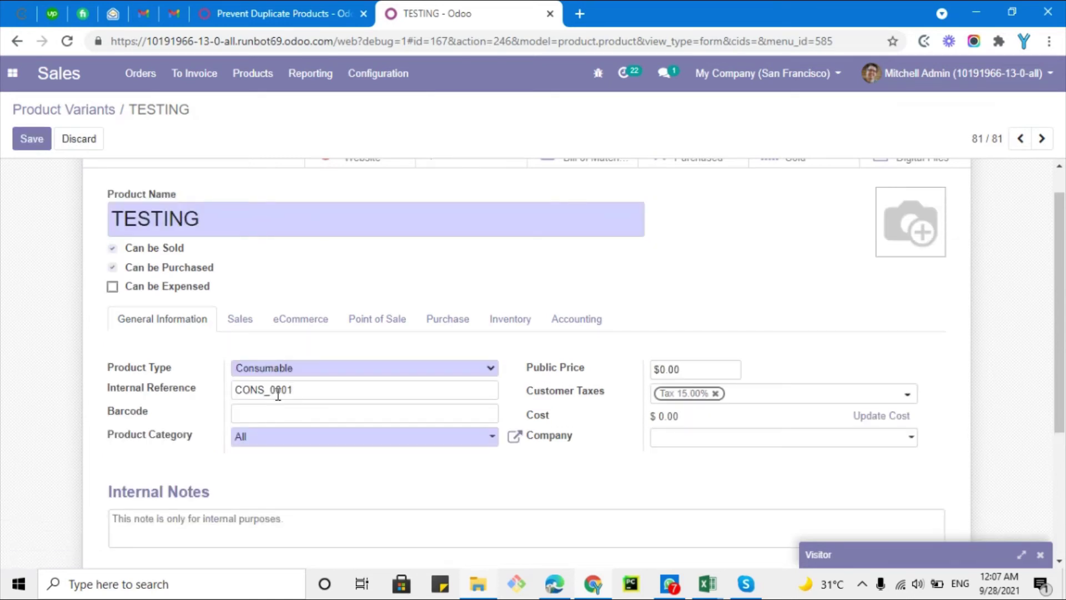
click(31, 142)
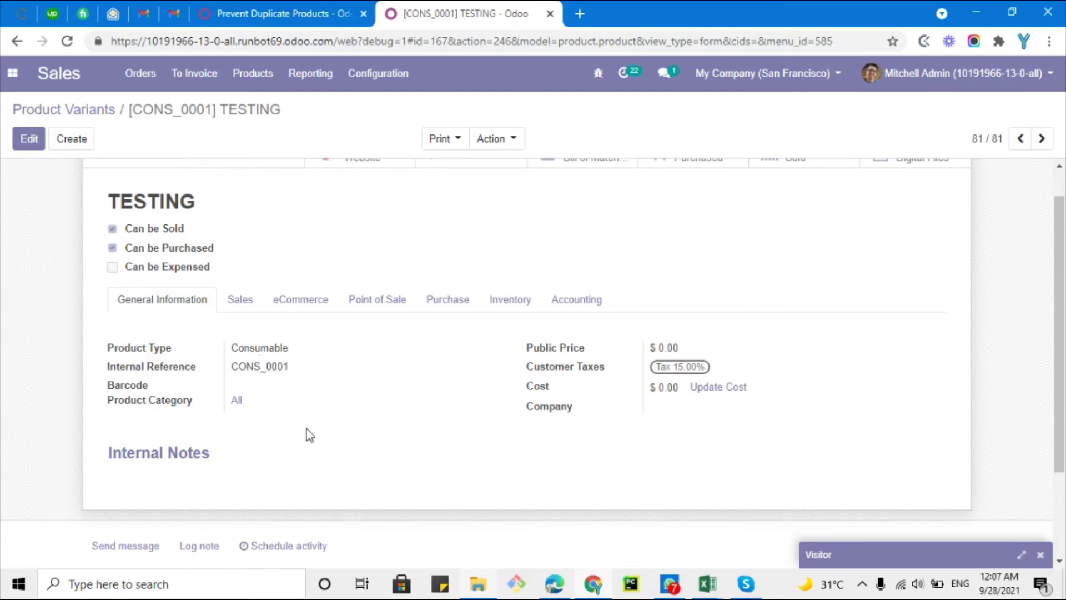
Step: Return to the Prevent Duplicate Products automated action and set its trigger condition to On Creation & Update
click(268, 6)
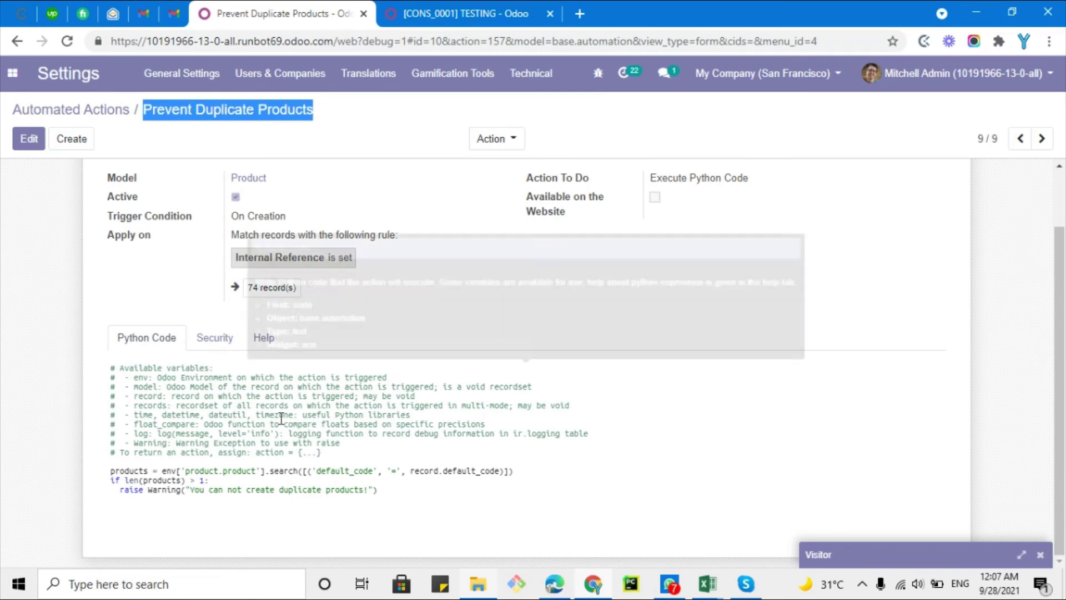
scroll(294, 298, up, 1)
click(29, 140)
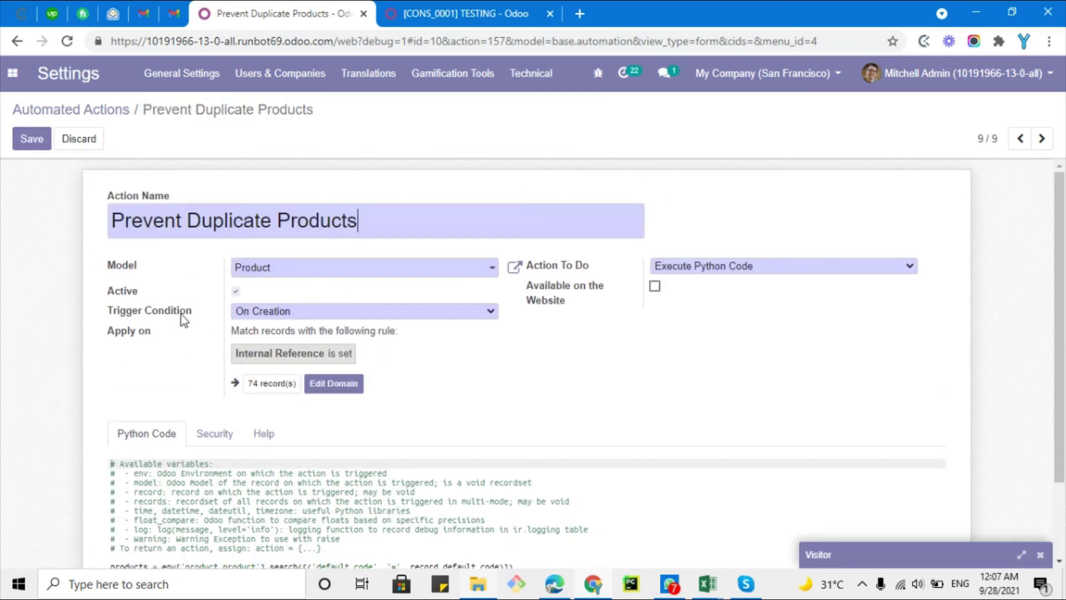
click(265, 311)
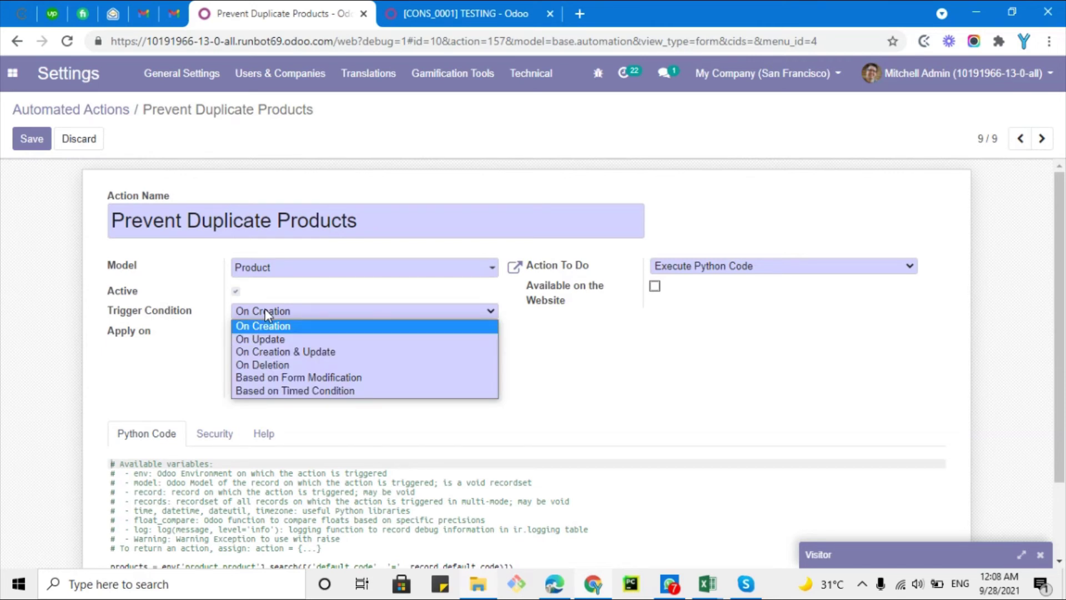
click(305, 352)
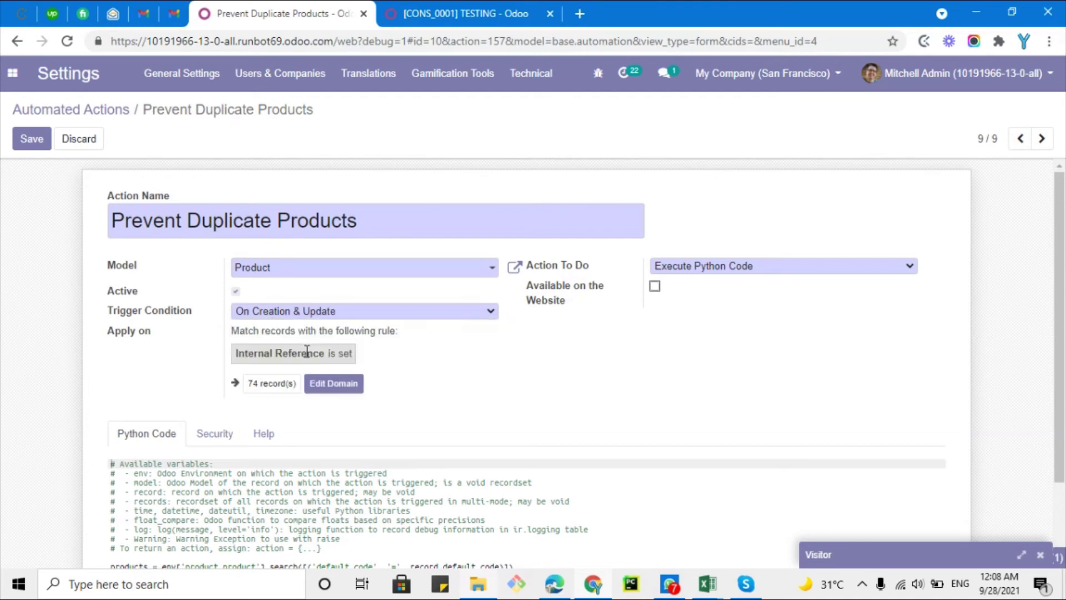
Step: Add the default_code (Internal Reference) field to the watched fields and save the automated action
scroll(266, 378, down, 1)
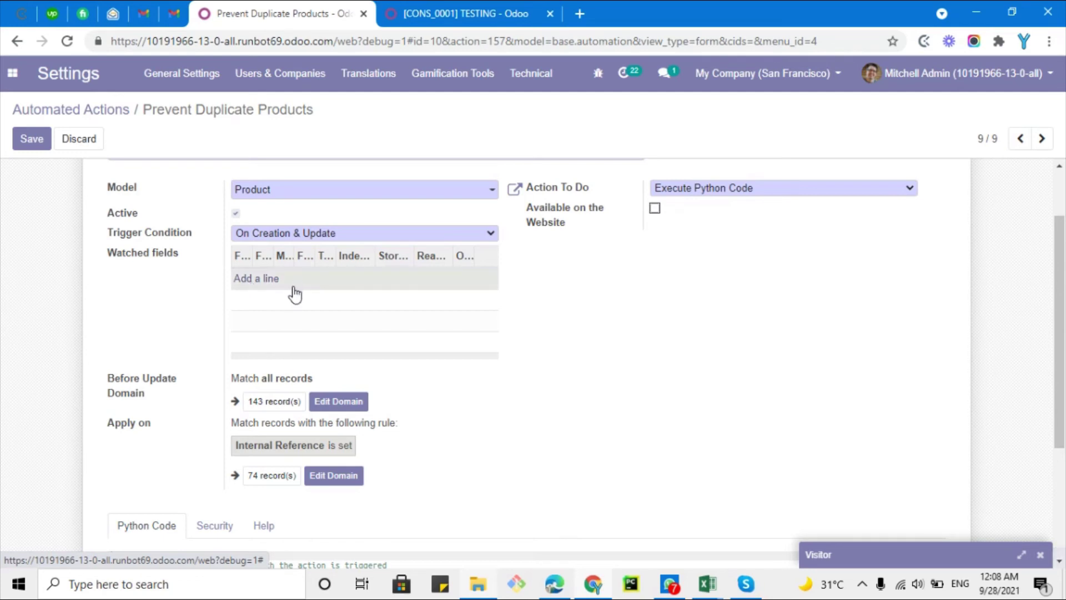
click(266, 286)
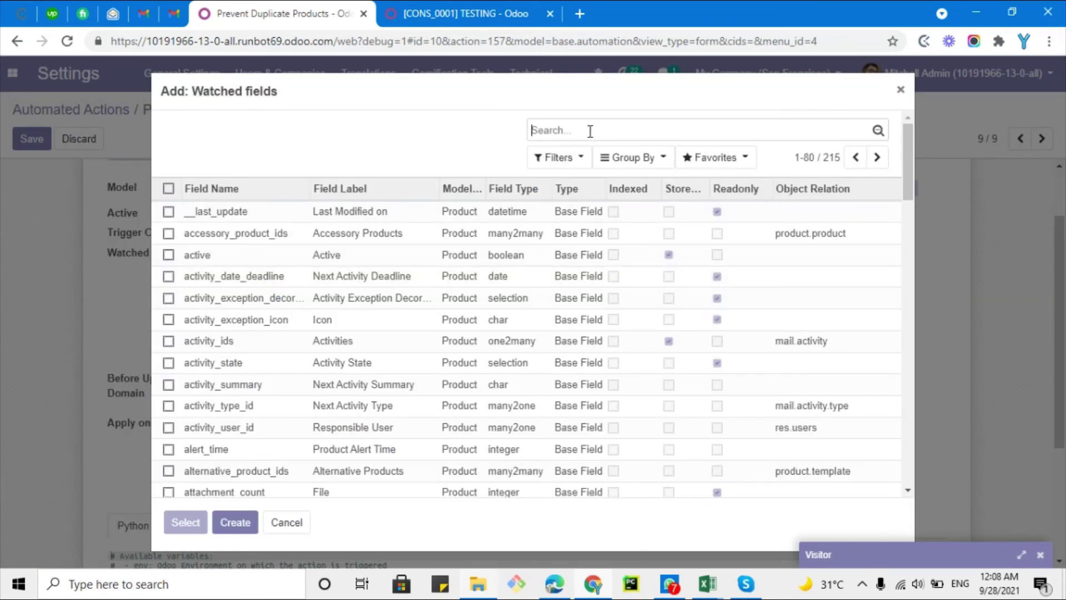
text(default)
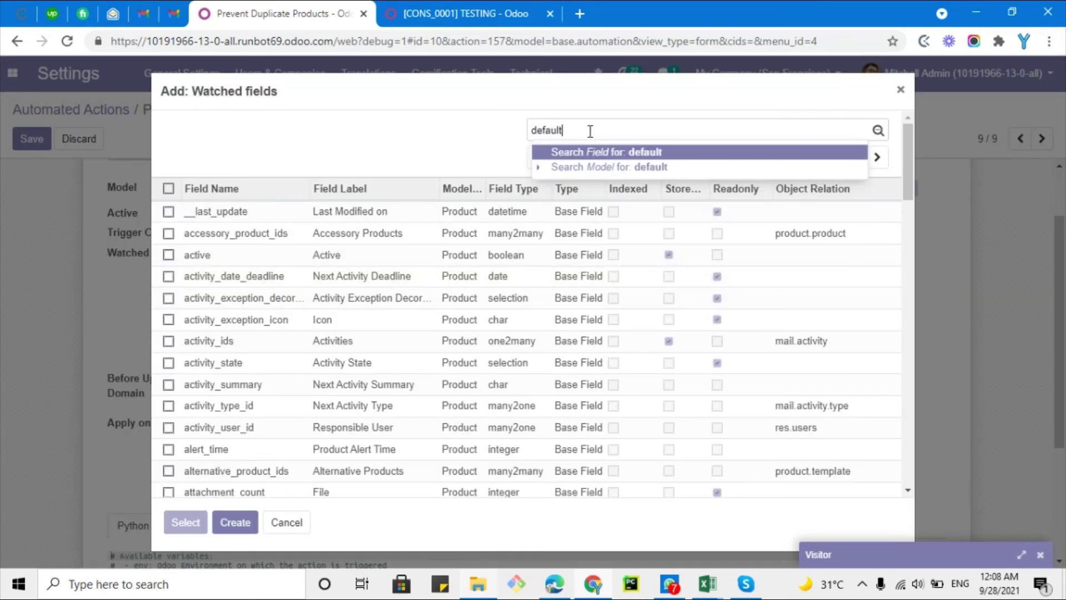
key(Return)
click(298, 225)
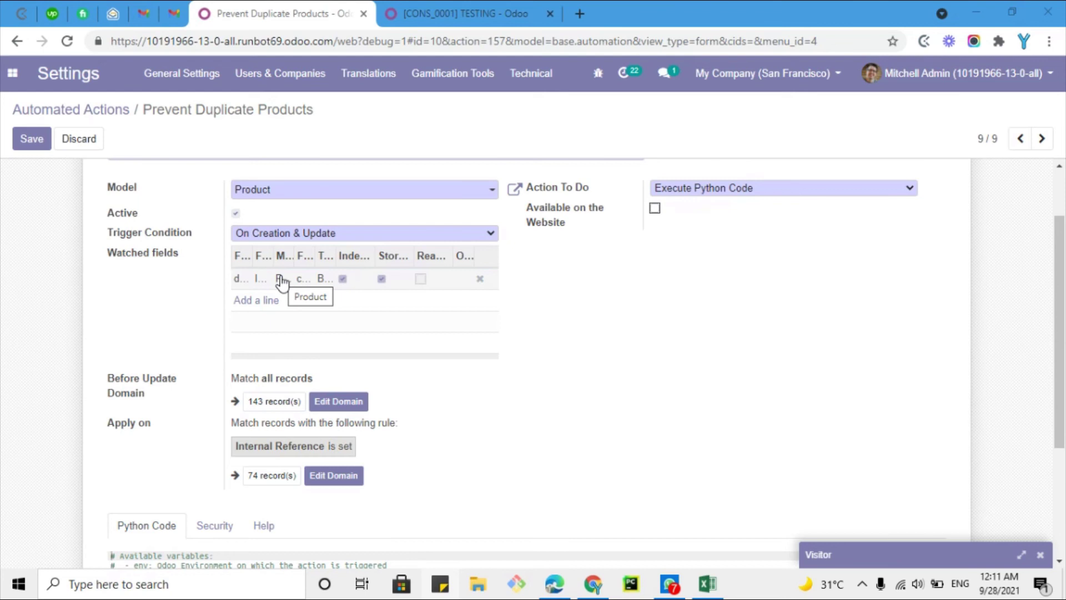
scroll(404, 400, down, 1)
scroll(413, 394, down, 2)
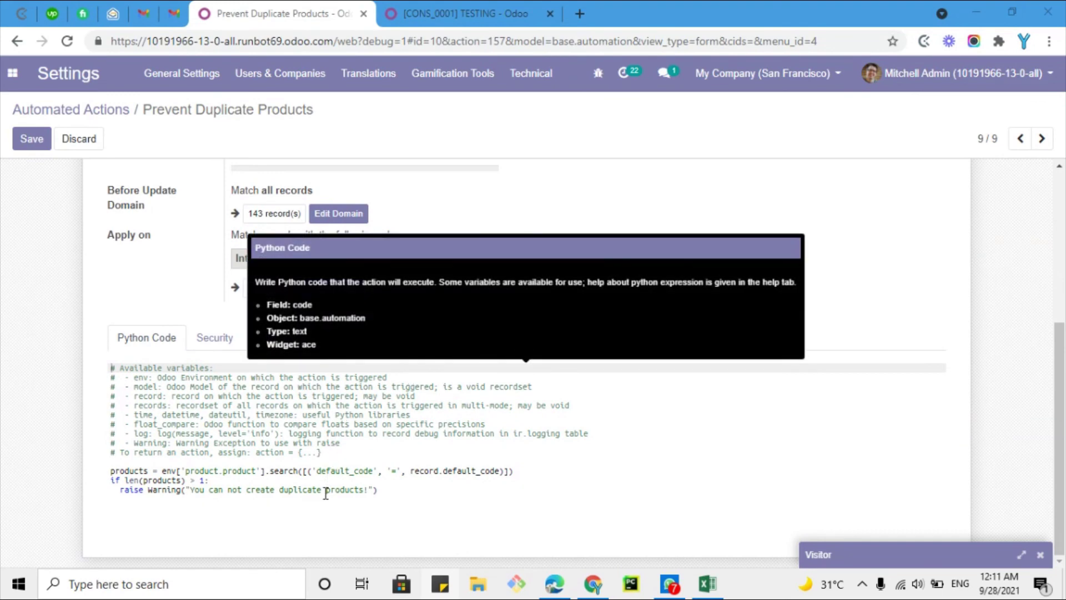
scroll(324, 490, up, 4)
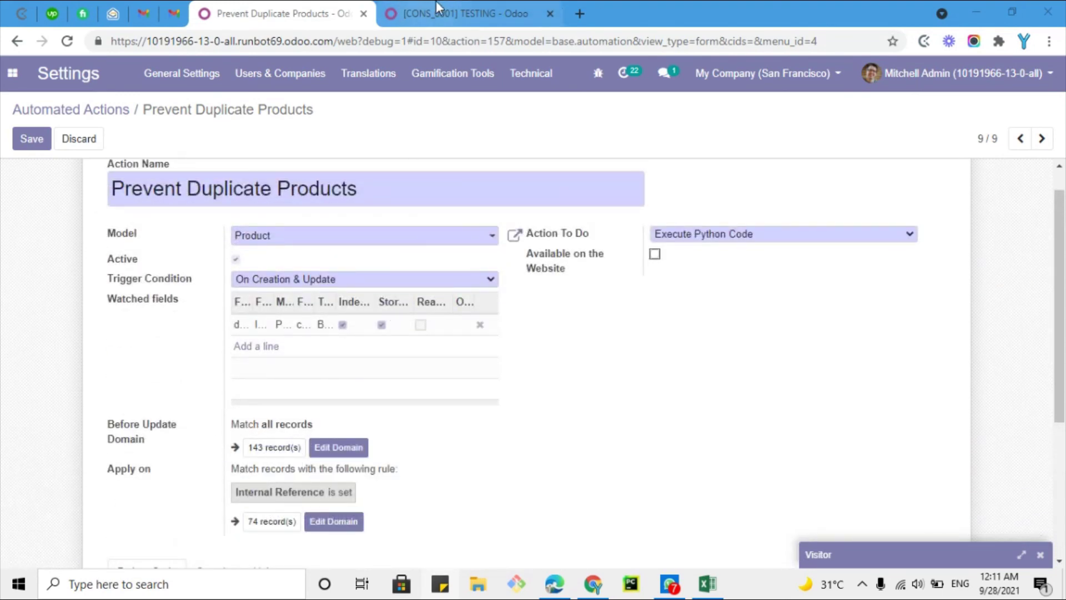
click(22, 141)
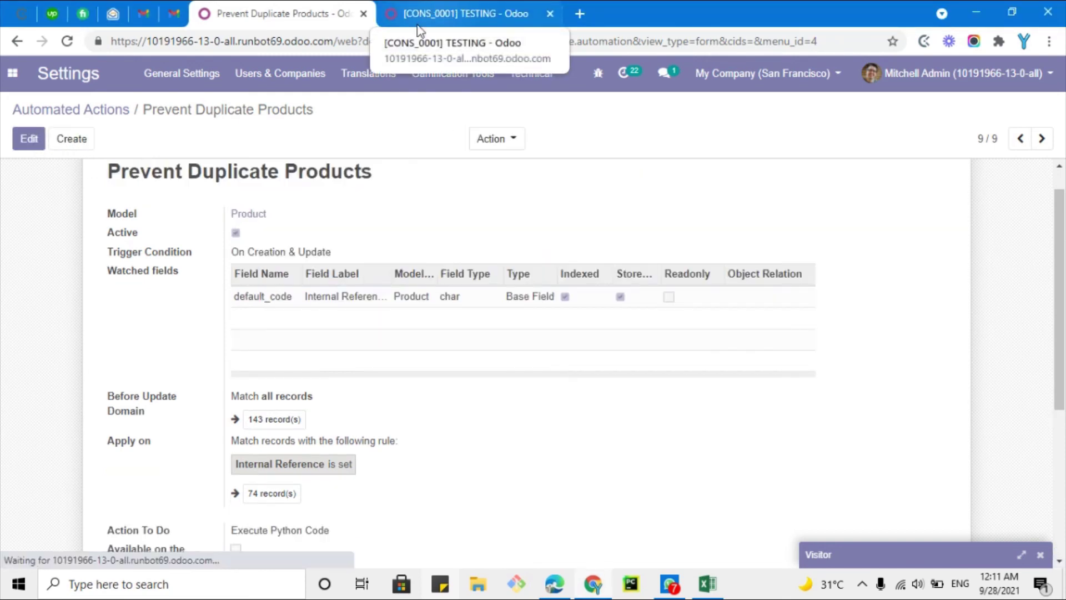
Step: Switch to the TESTING product, change its internal reference to CONS_00011 and save it
click(466, 7)
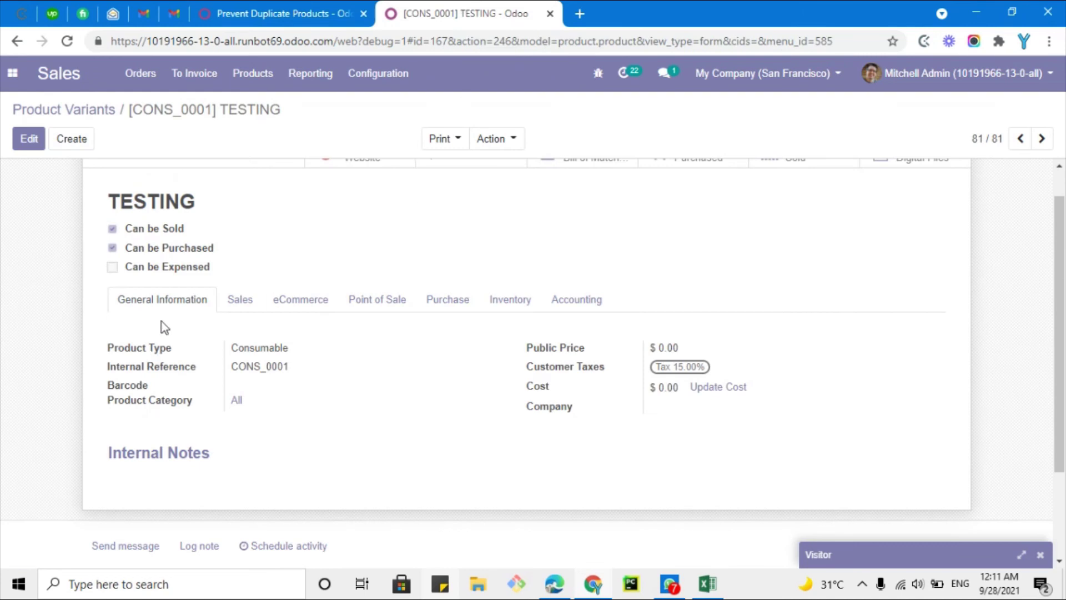
click(27, 139)
click(312, 387)
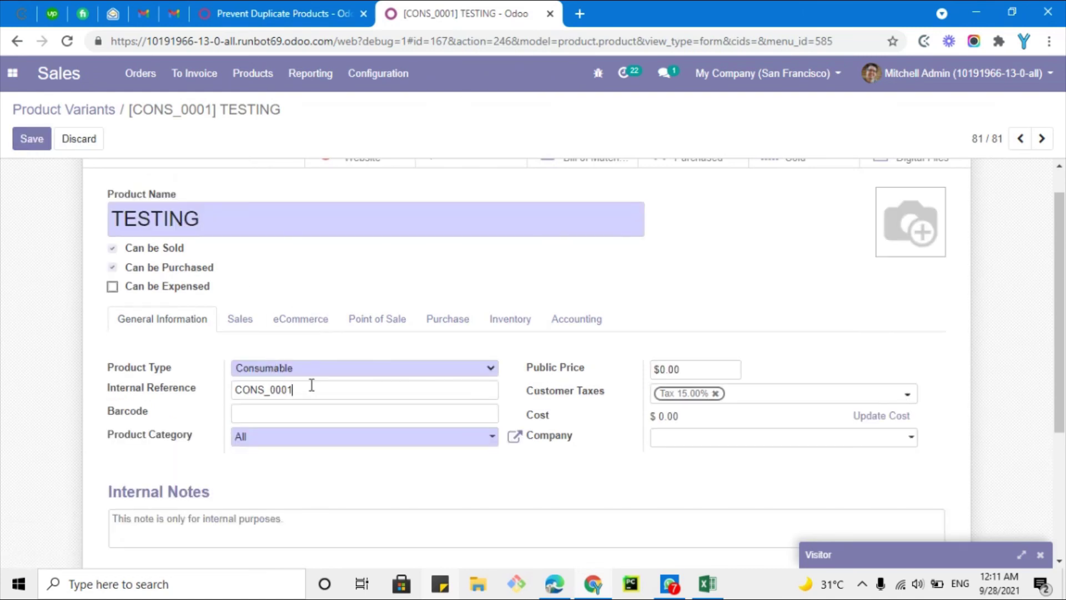
text(1)
click(32, 141)
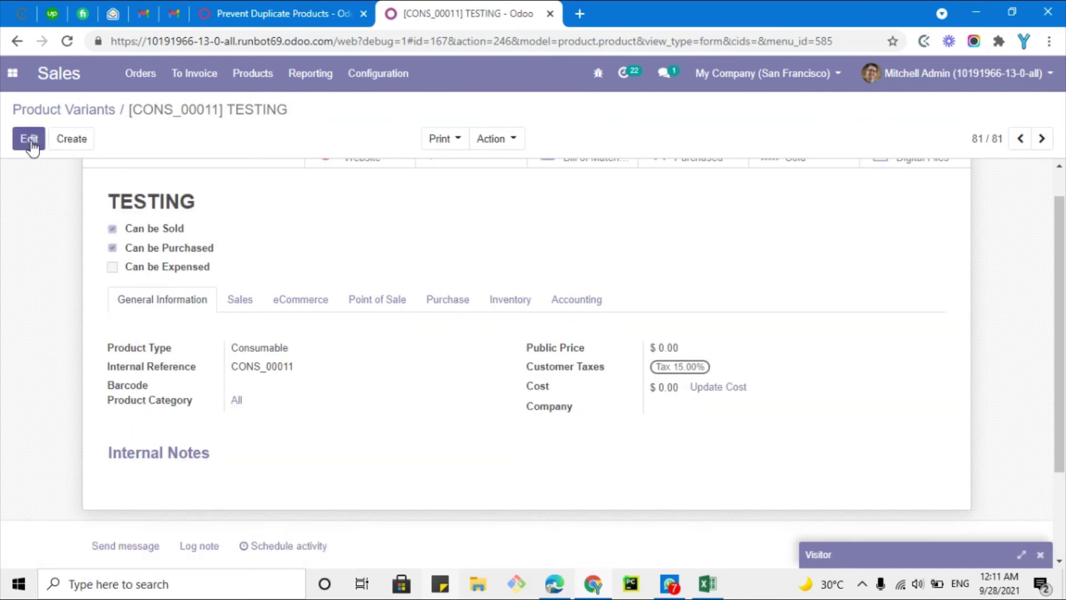
Step: Edit the TESTING product again, change its internal reference to CONS_0001 and try to save it
click(29, 138)
click(334, 387)
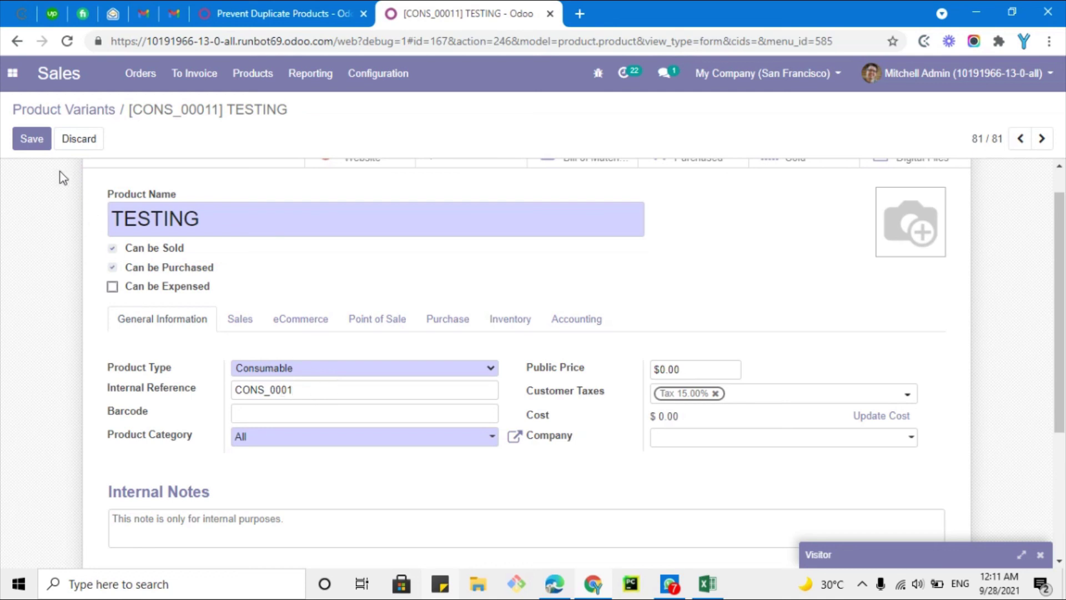
click(32, 140)
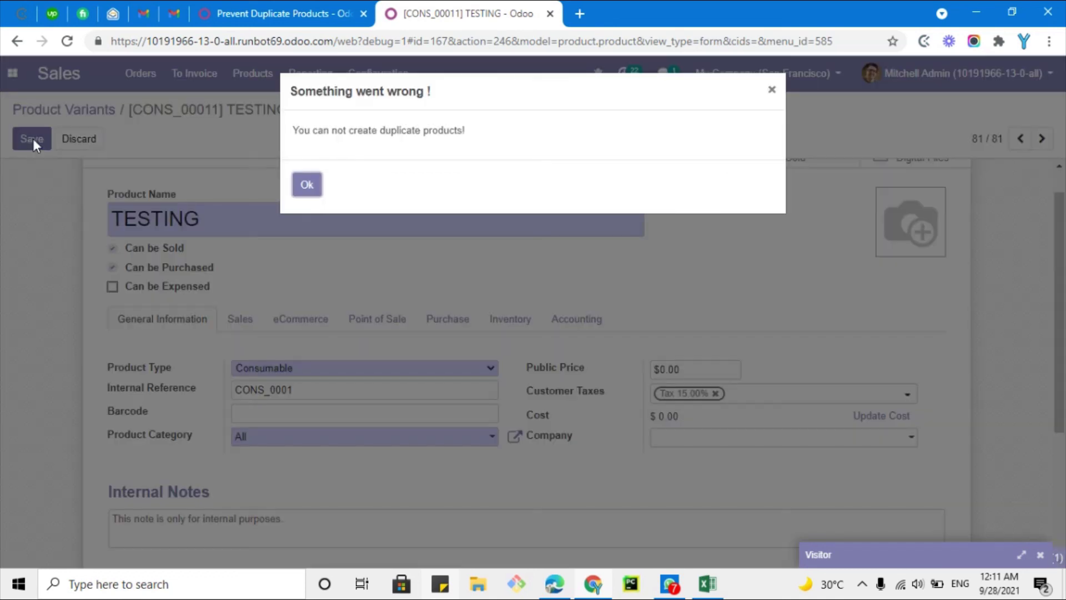